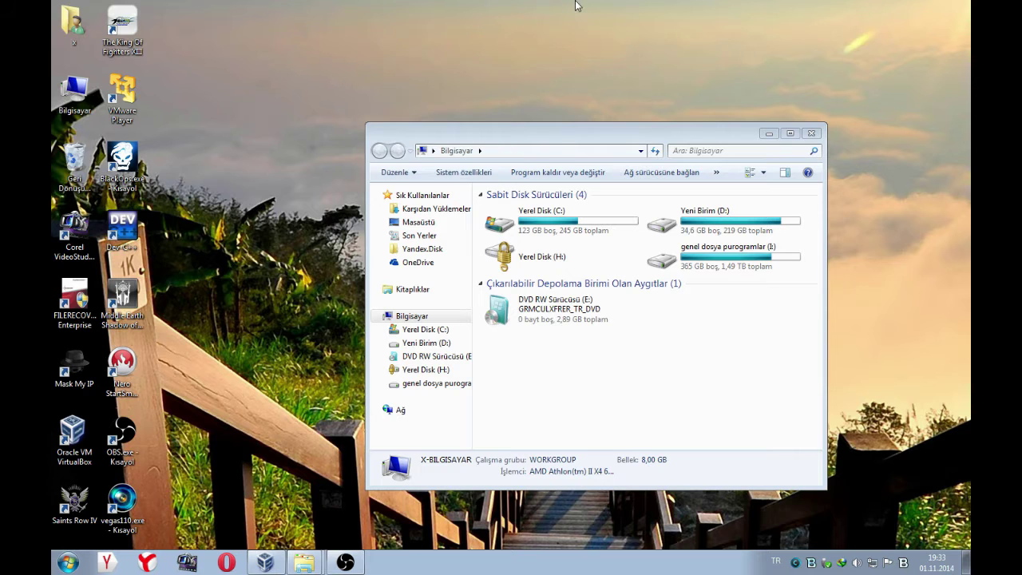
left_click(663, 36)
right_click(218, 44)
left_click(253, 81)
right_click(577, 2)
left_click(598, 37)
right_click(475, 2)
left_click(526, 40)
right_click(397, 2)
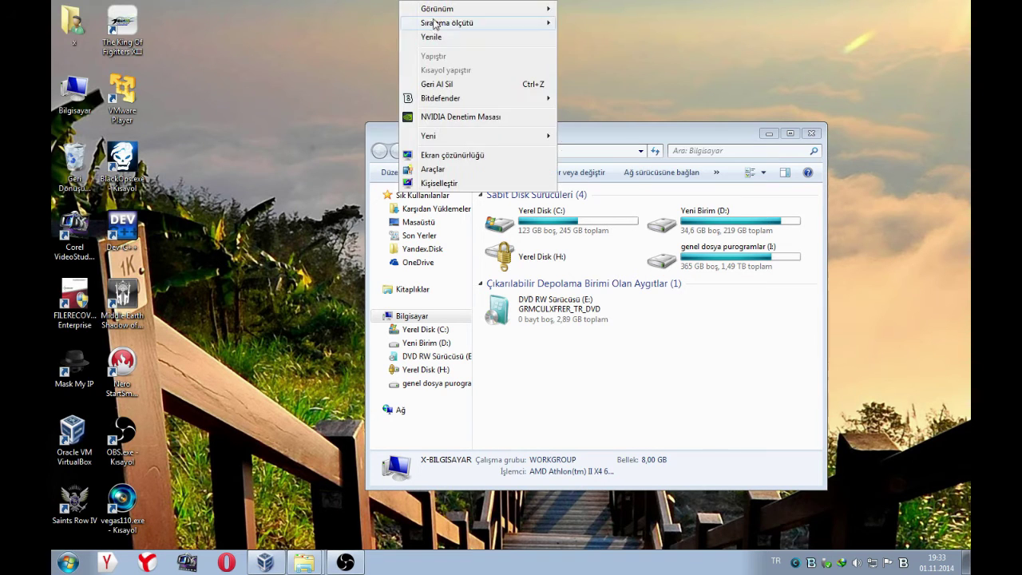
left_click(457, 37)
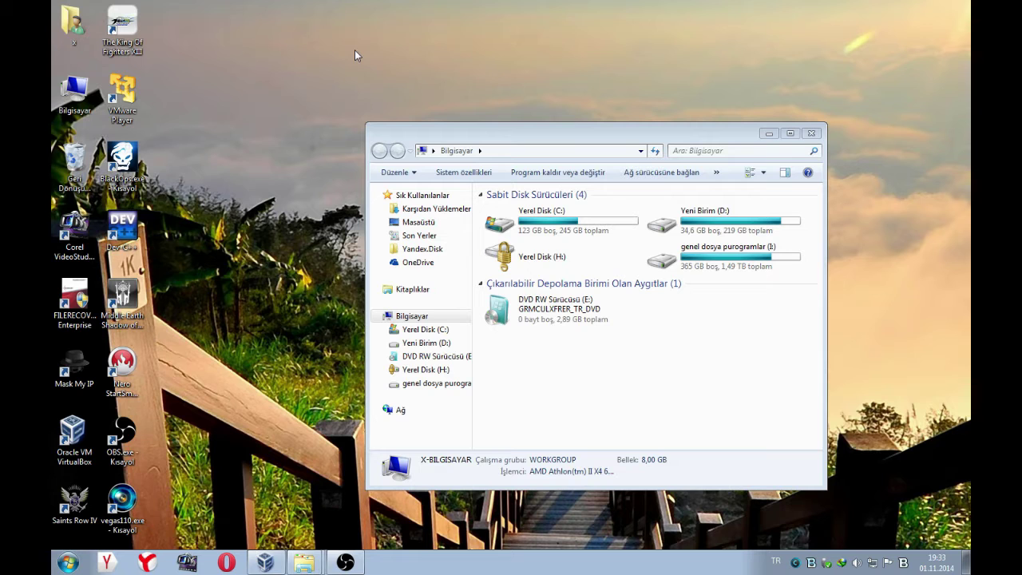
right_click(419, 2)
left_click(459, 38)
left_click(769, 134)
right_click(525, 21)
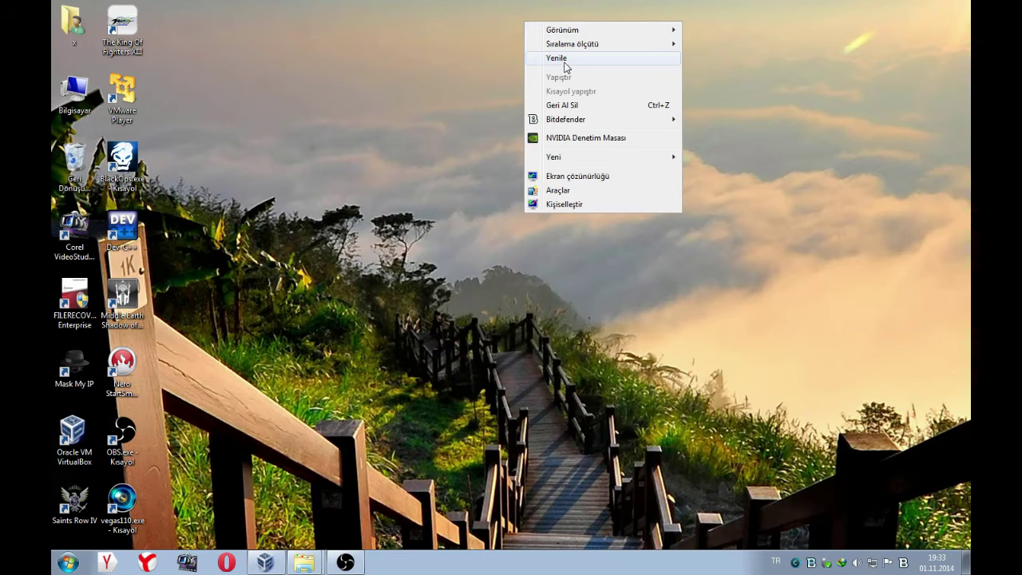
left_click(555, 59)
- Open the DVD RW drive (E:) from the Computer window and look over its setup files and folders
double_click(75, 92)
right_click(683, 322)
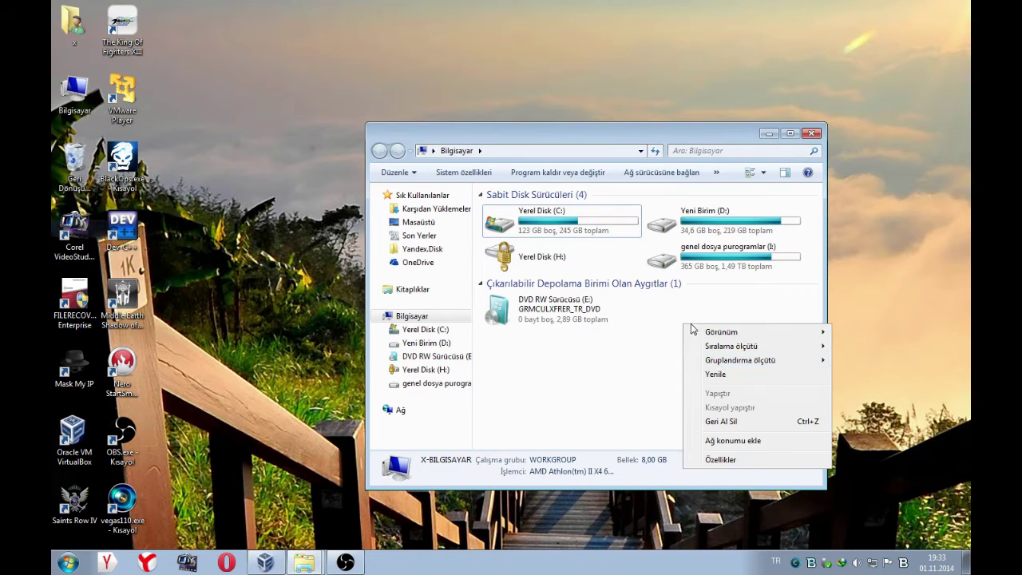
left_click(714, 373)
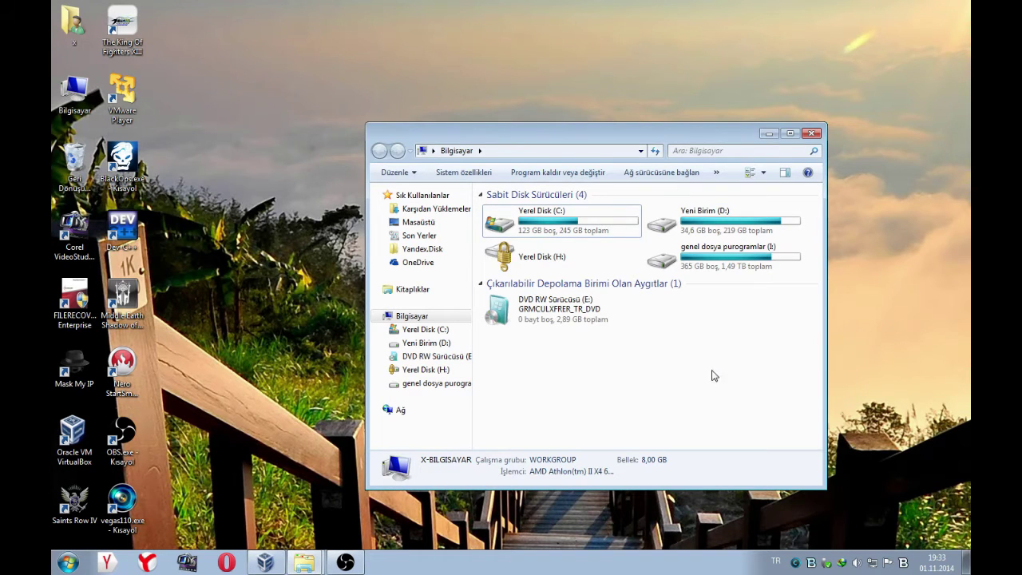
left_click(488, 314)
right_click(501, 307)
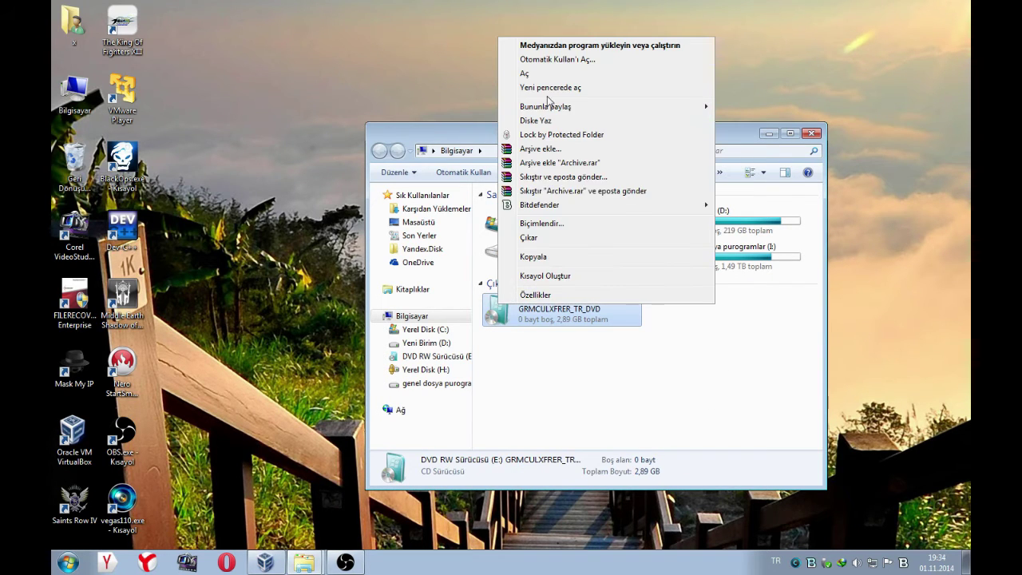
left_click(540, 73)
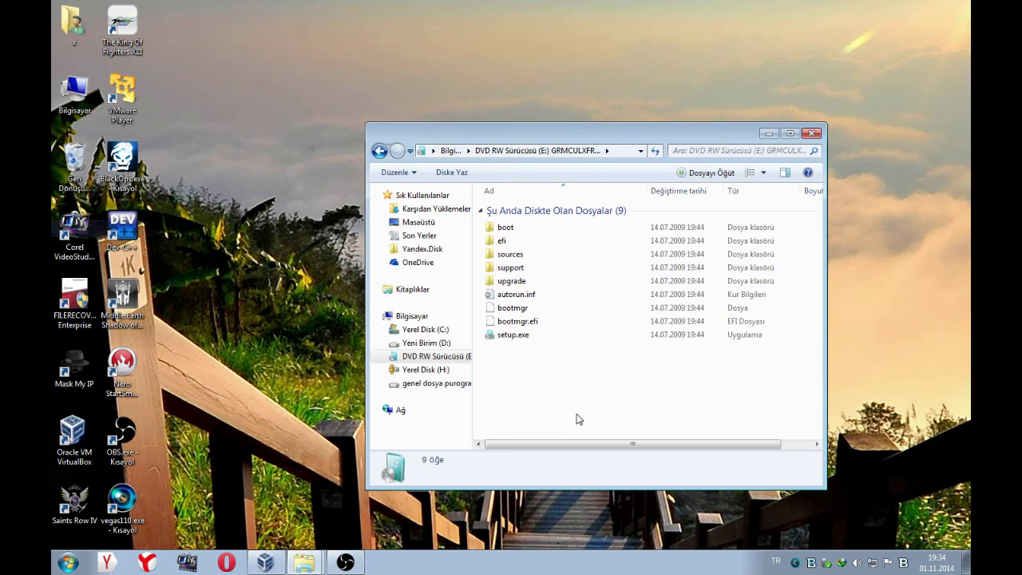
left_click(505, 228)
left_click(503, 241)
left_click(509, 254)
left_click(511, 283)
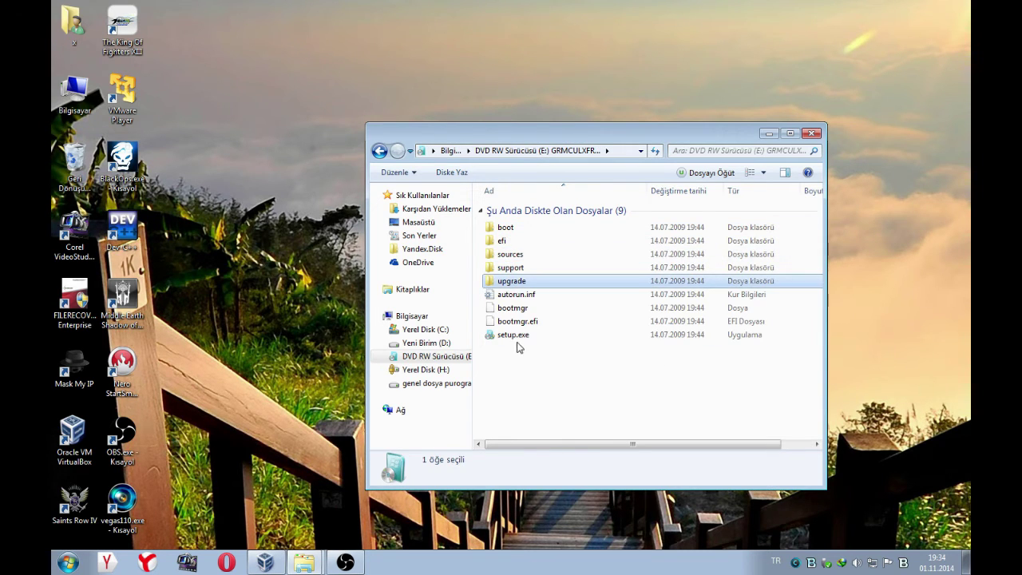
right_click(441, 17)
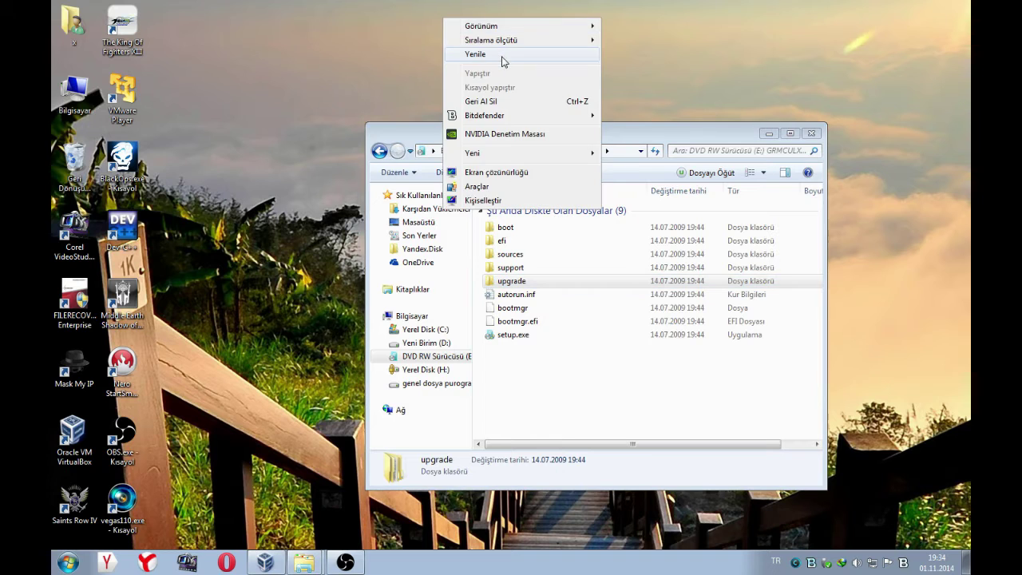
right_click(369, 1)
left_click(403, 38)
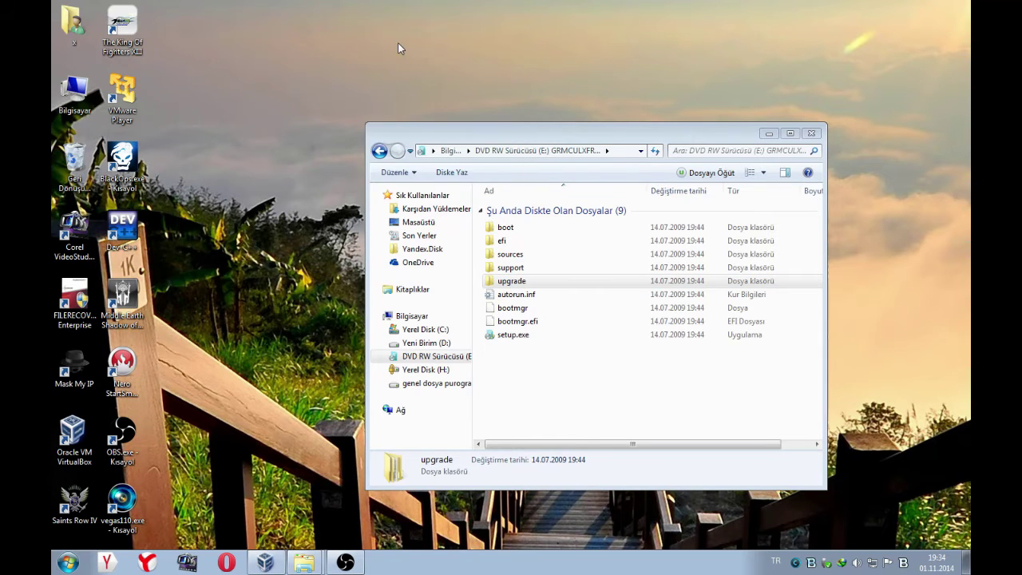
right_click(373, 5)
left_click(407, 40)
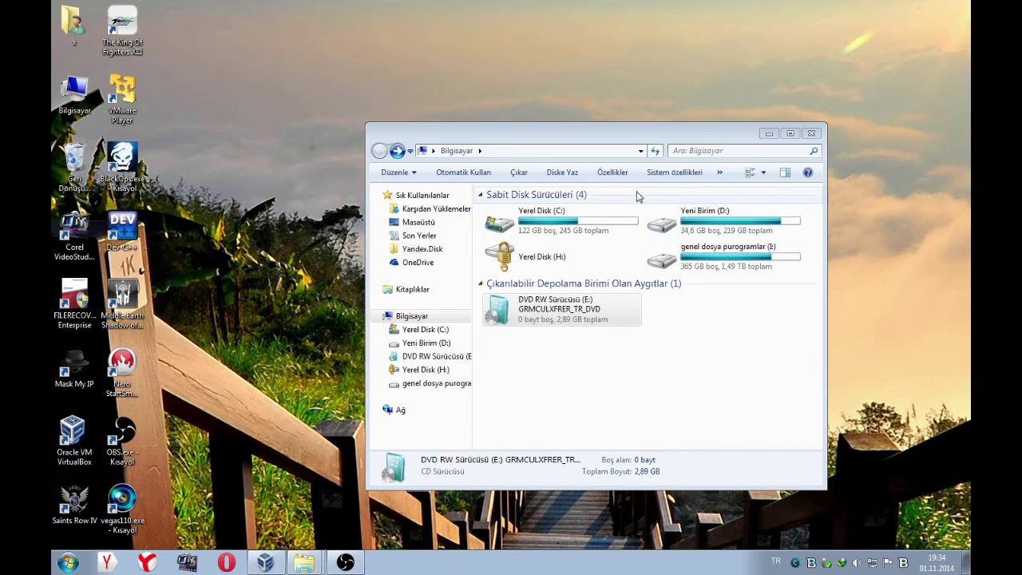
- Launch Nero Express Essentials from Nero StartSmart and start Copy Audio CD Tracks for the disc in the E: recorder
double_click(122, 365)
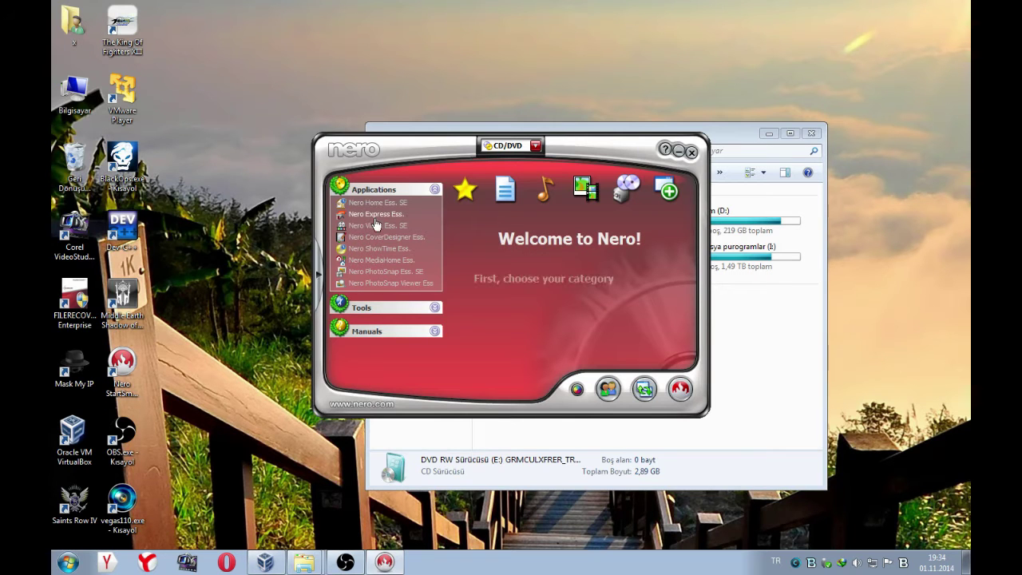
left_click(375, 214)
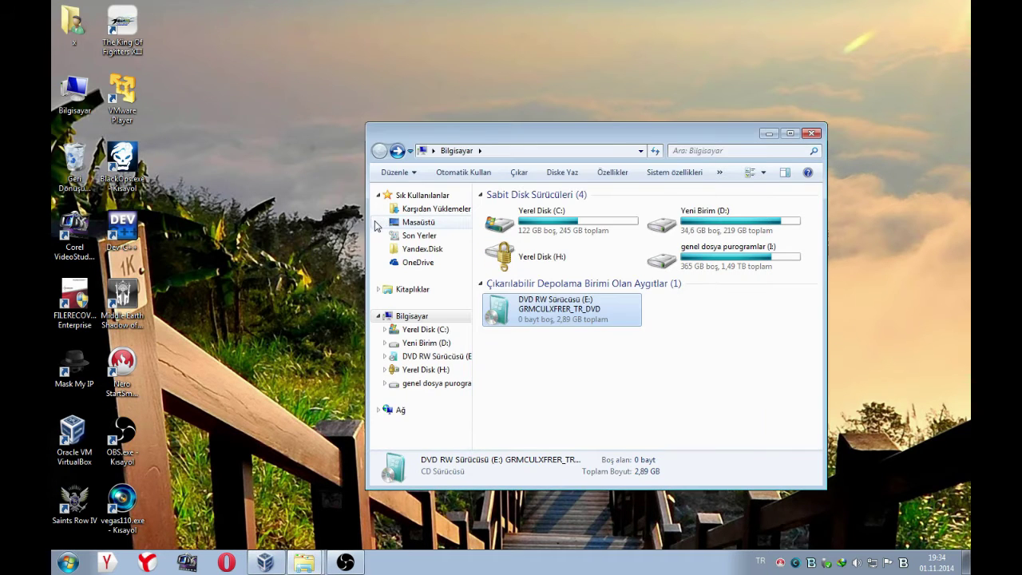
left_click(428, 199)
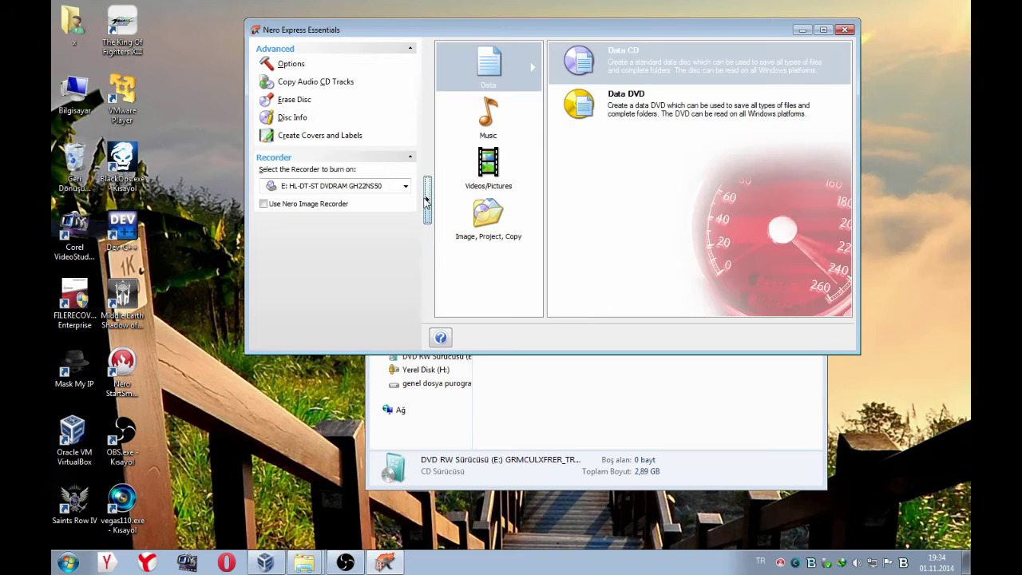
left_click(323, 83)
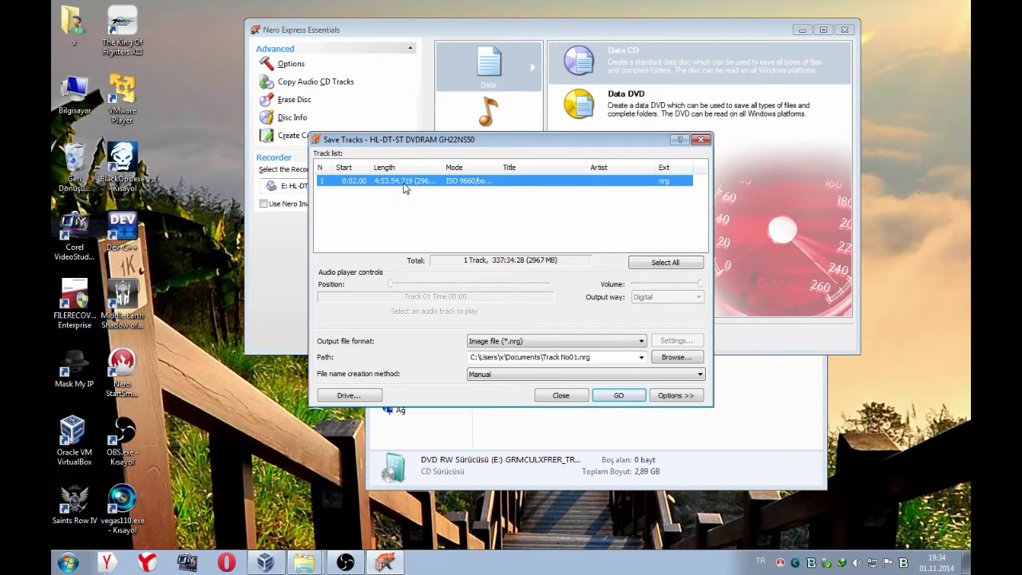
right_click(383, 2)
left_click(381, 6)
right_click(374, 2)
left_click(400, 36)
right_click(307, 2)
left_click(343, 39)
right_click(190, 29)
left_click(209, 65)
left_click_drag(363, 144, 461, 83)
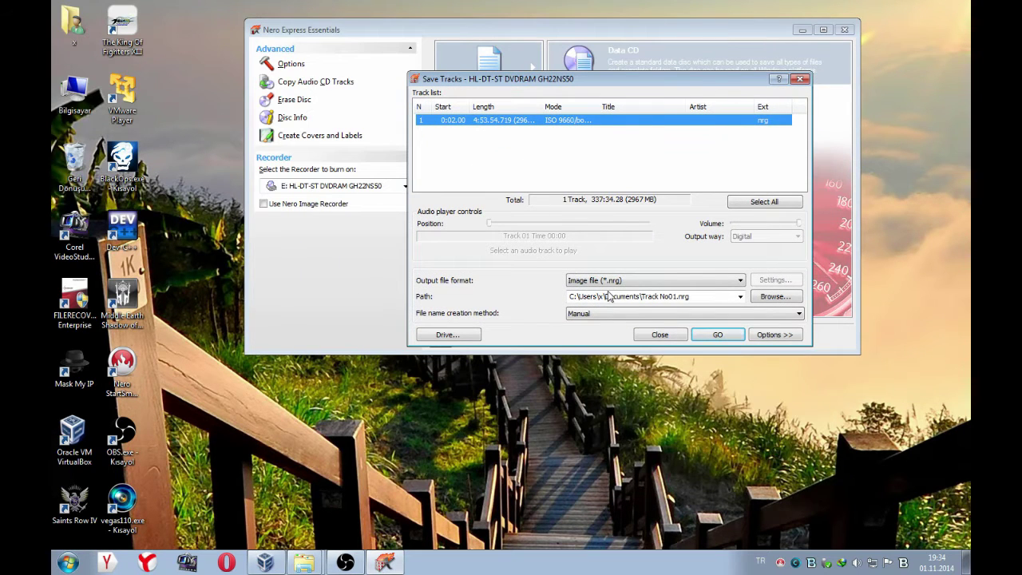
right_click(296, 422)
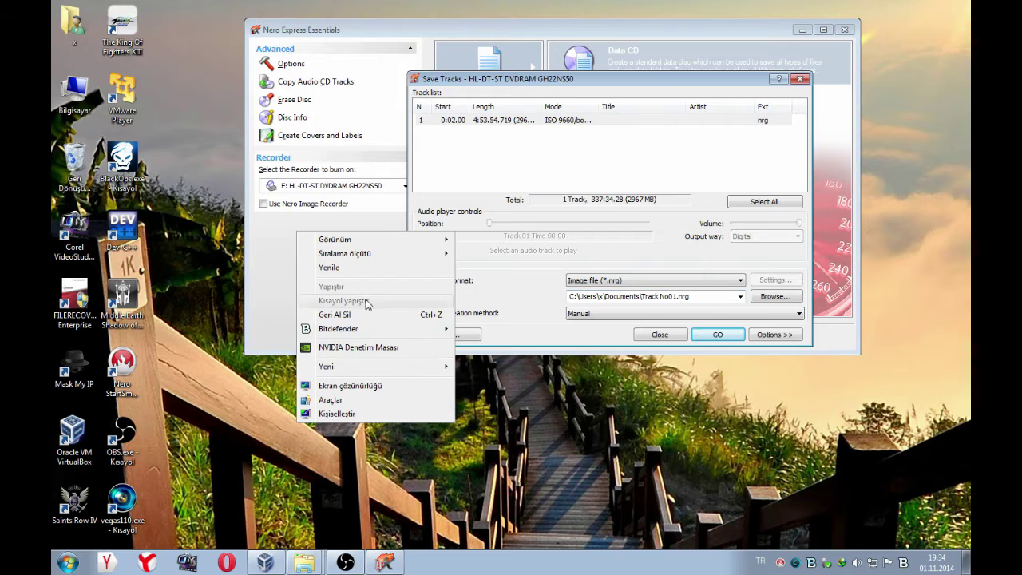
left_click(351, 268)
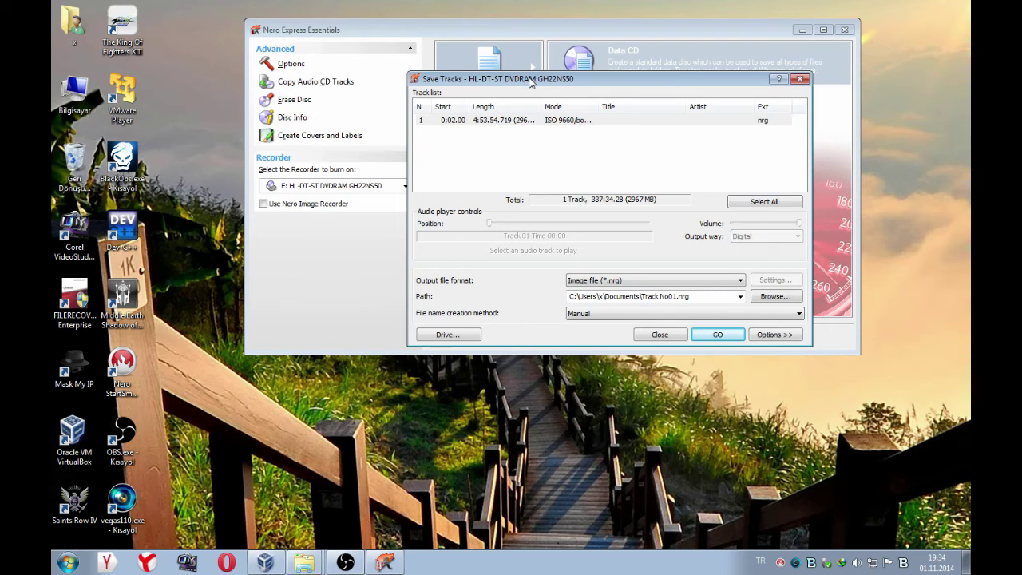
left_click_drag(530, 83, 490, 91)
right_click(559, 439)
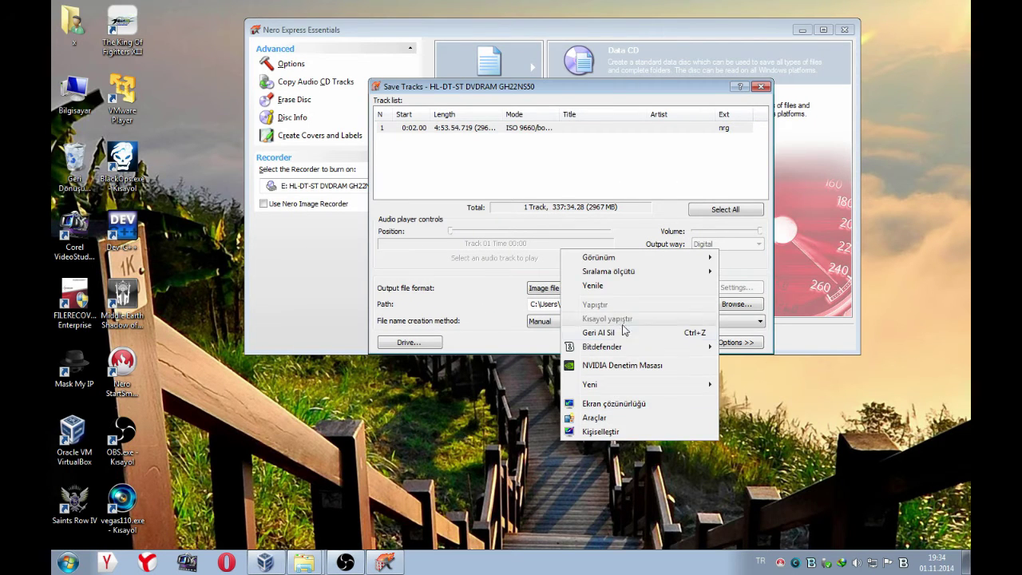
left_click(611, 288)
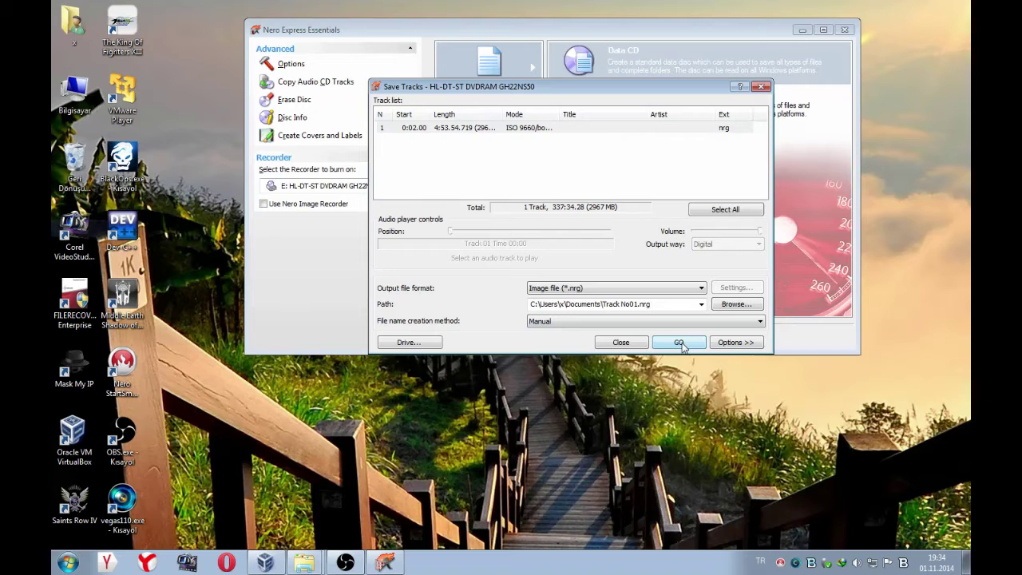
- Save the disc's track 1 as an Image file (*.nrg) to C:\Users\x\Documents\Track No01.nrg
left_click(515, 128)
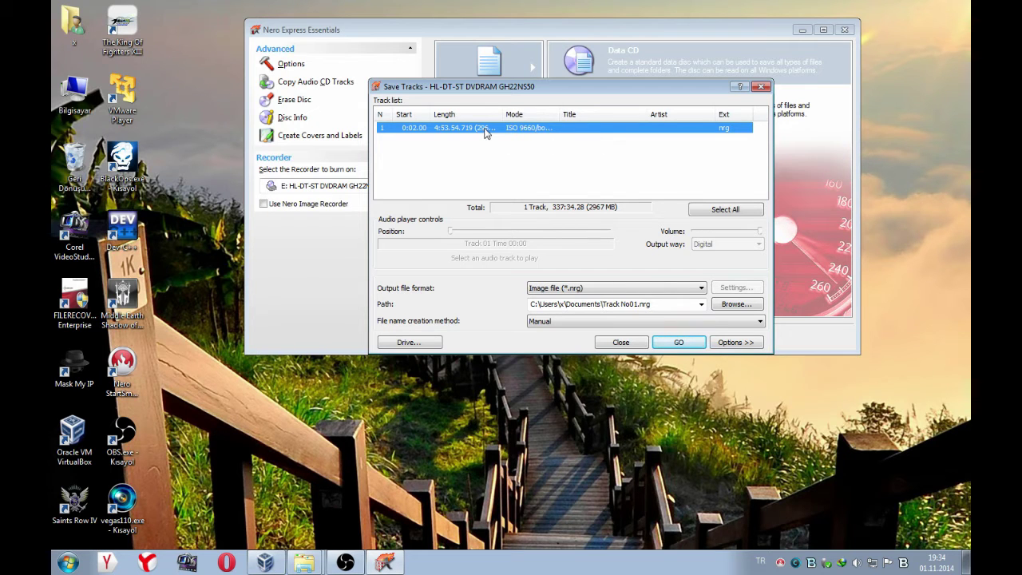
left_click(678, 343)
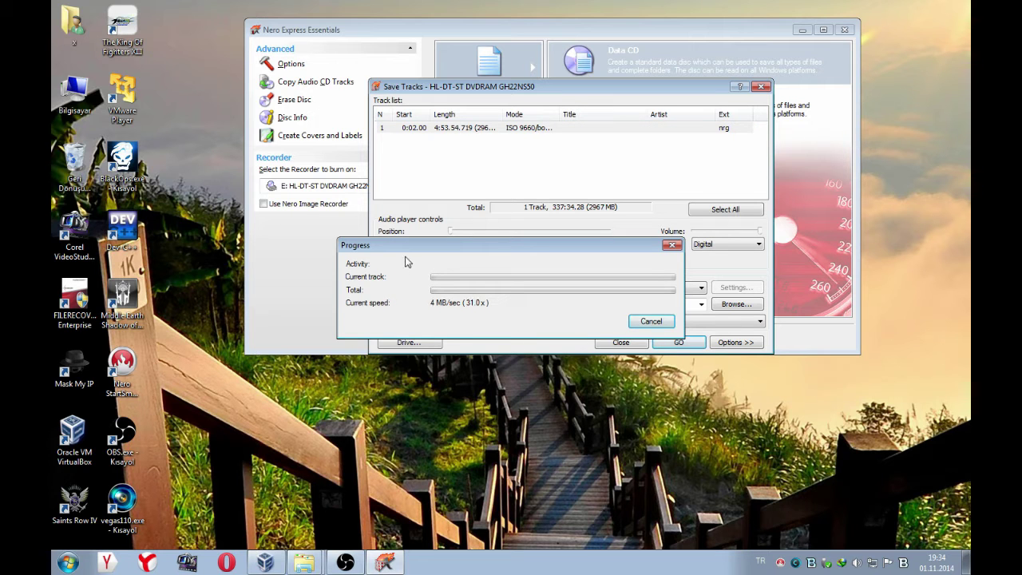
left_click_drag(413, 250, 483, 179)
right_click(169, 68)
left_click(209, 103)
left_click_drag(556, 166, 488, 161)
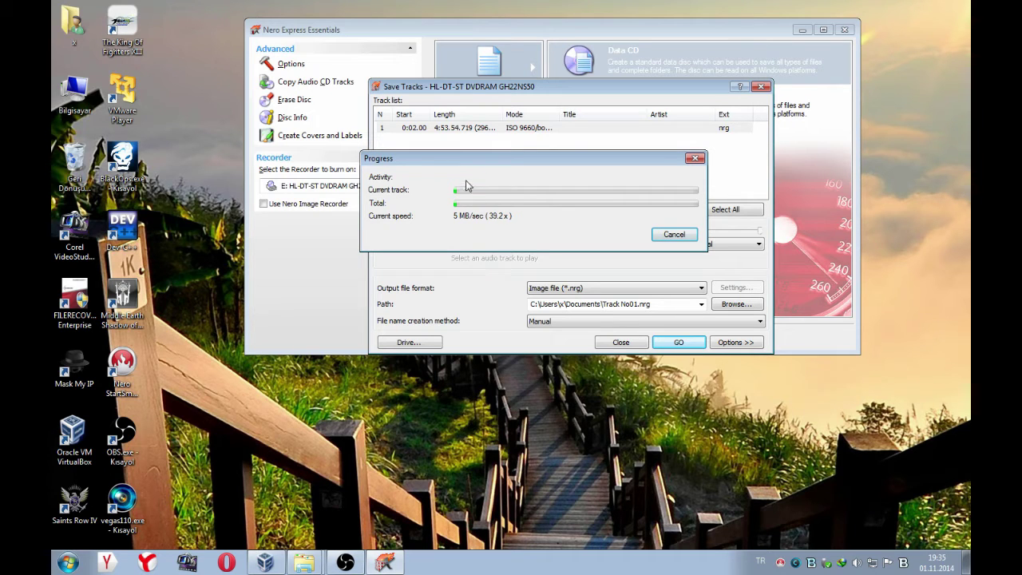
left_click_drag(405, 164, 448, 163)
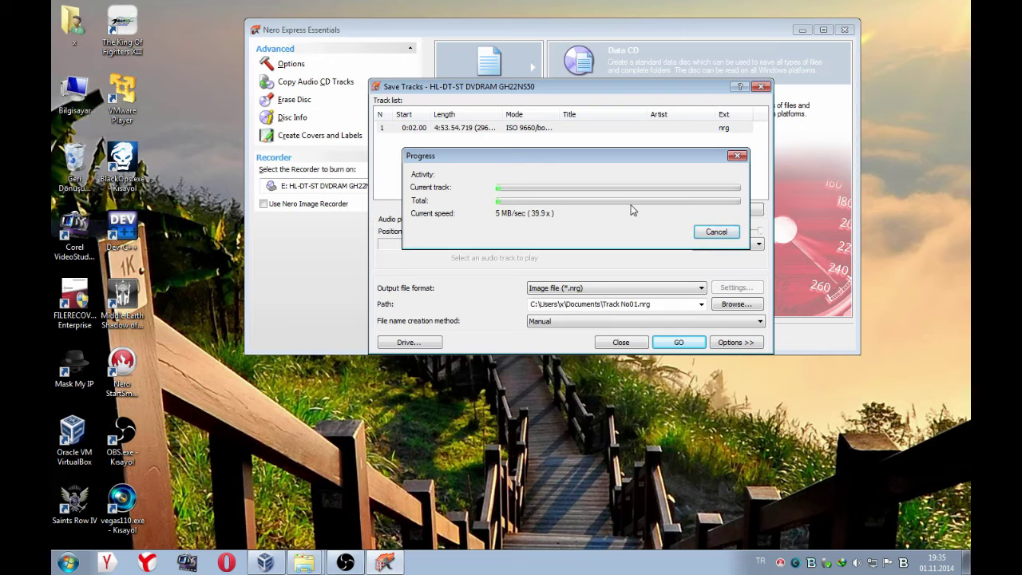
left_click_drag(455, 159, 414, 184)
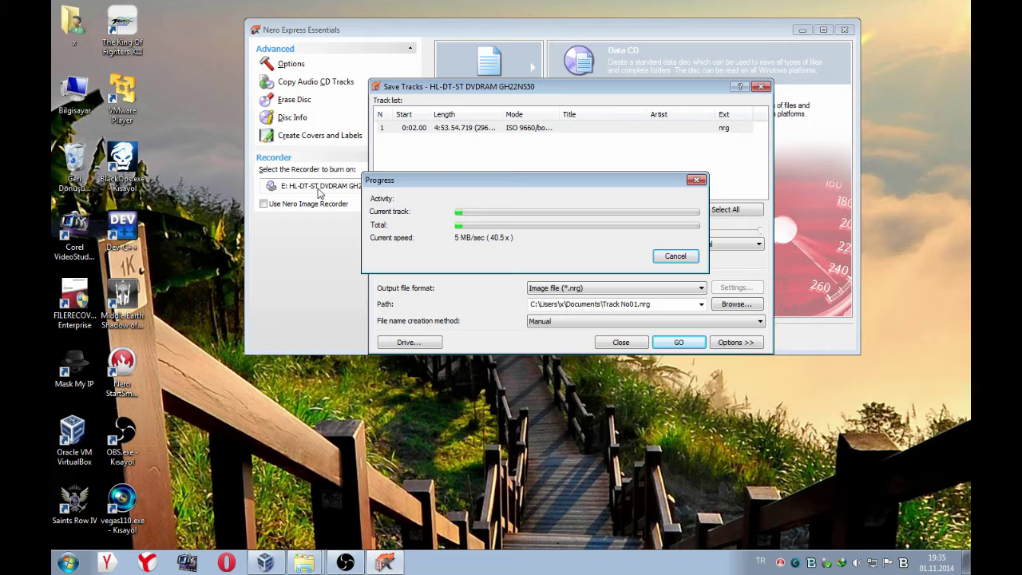
right_click(204, 17)
left_click(221, 54)
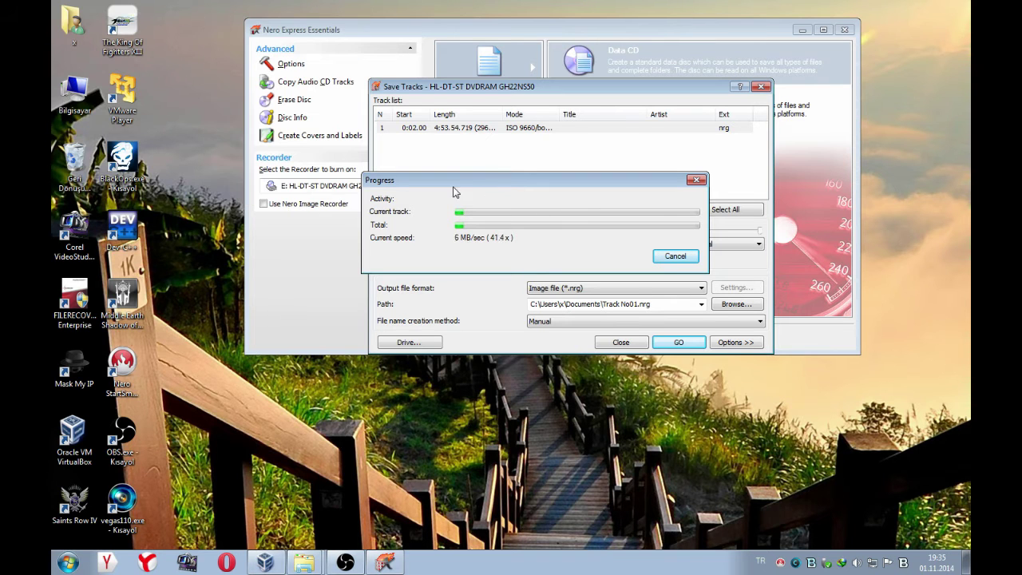
left_click_drag(452, 184, 525, 138)
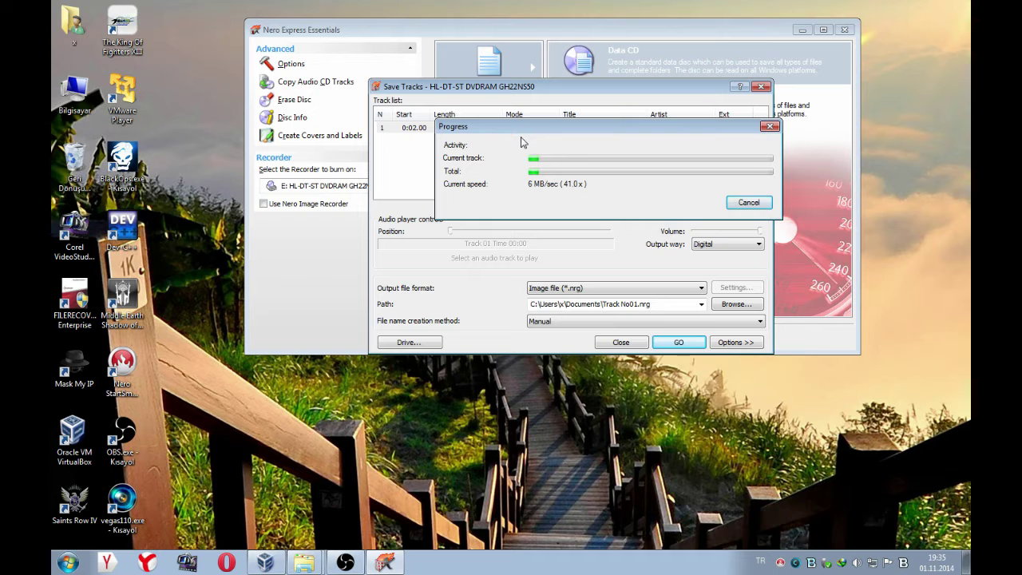
right_click(197, 61)
left_click(207, 89)
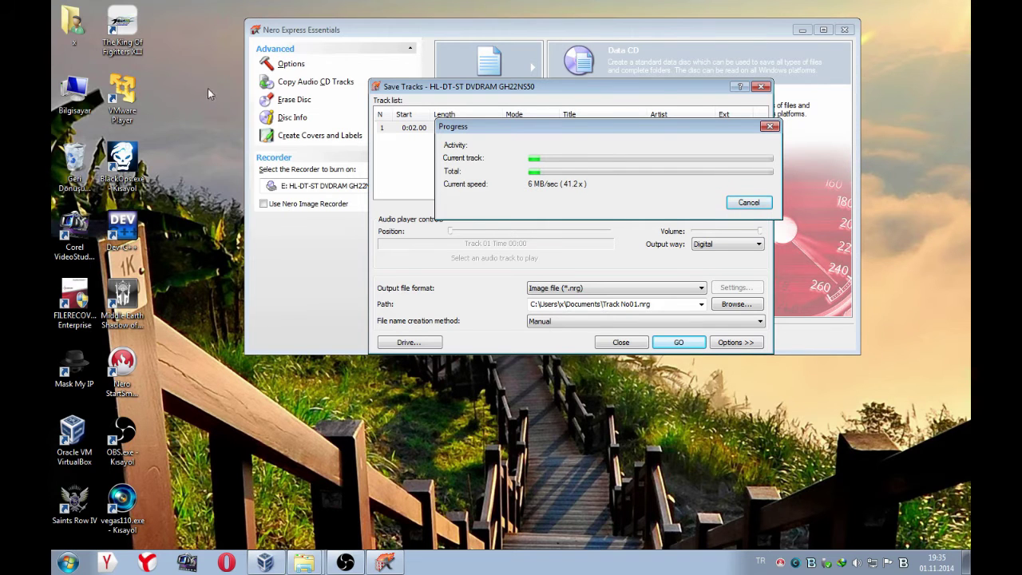
left_click_drag(527, 124, 490, 148)
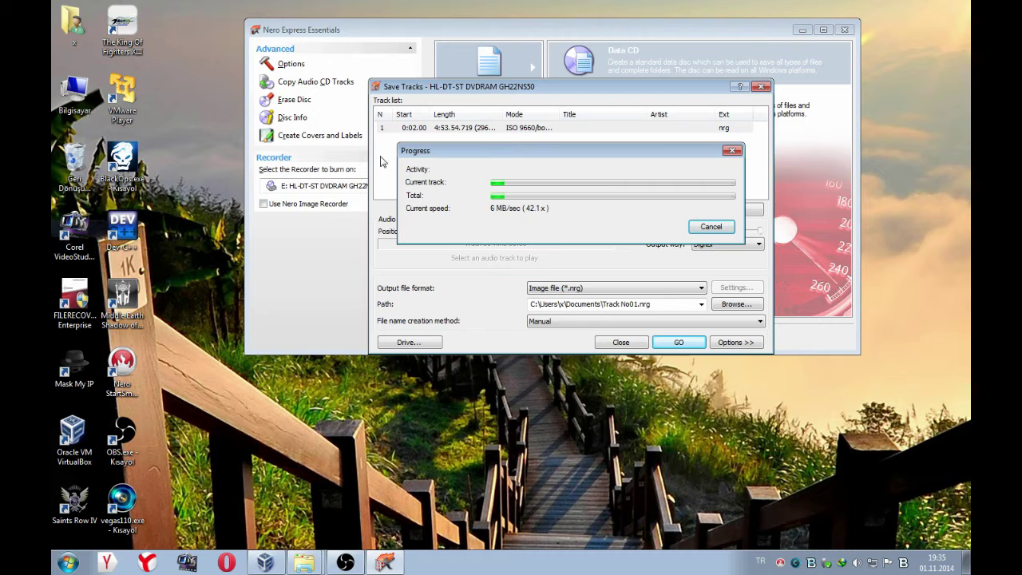
right_click(223, 101)
left_click(252, 137)
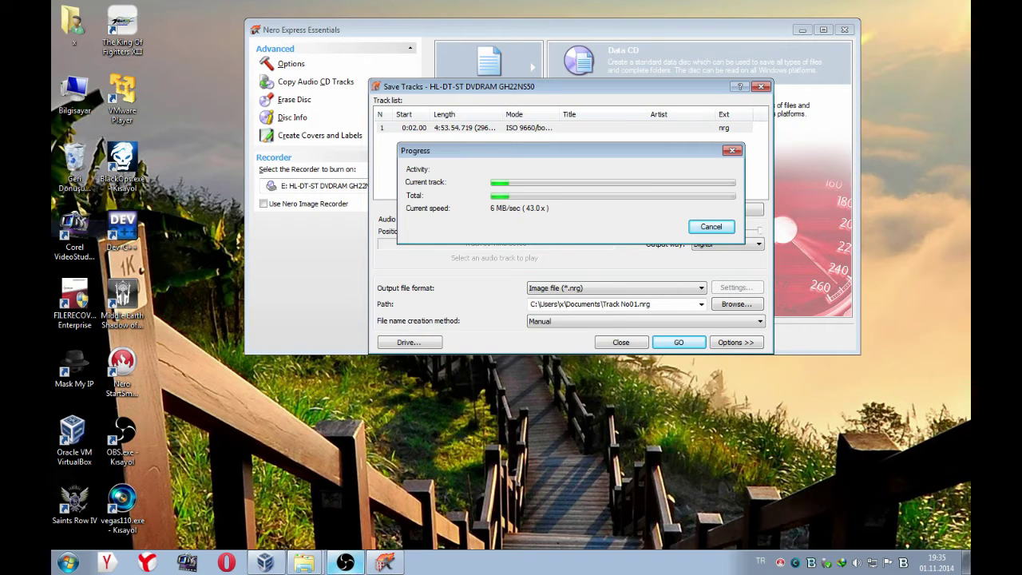
left_click(363, 563)
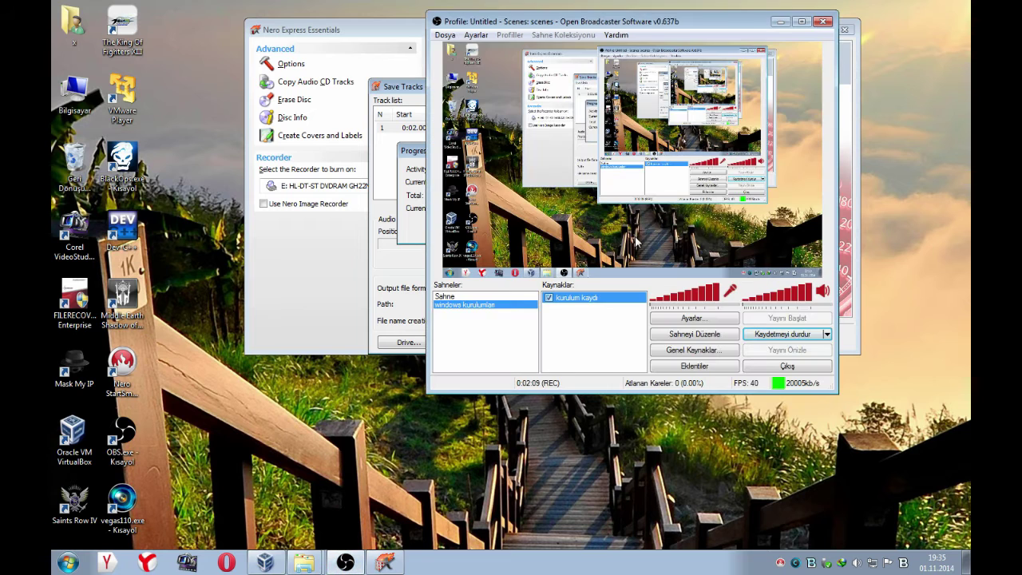
left_click(792, 339)
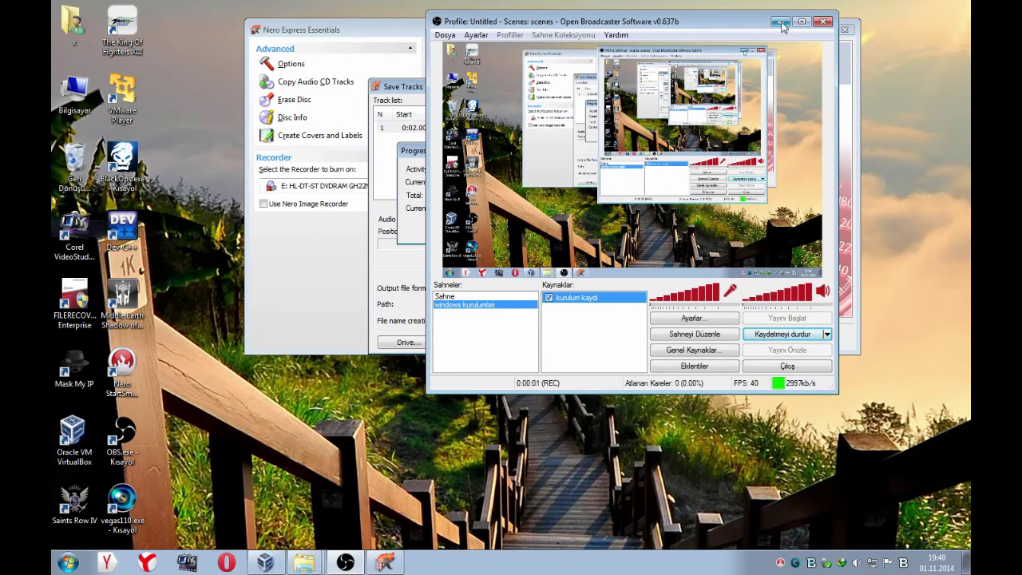
left_click(781, 23)
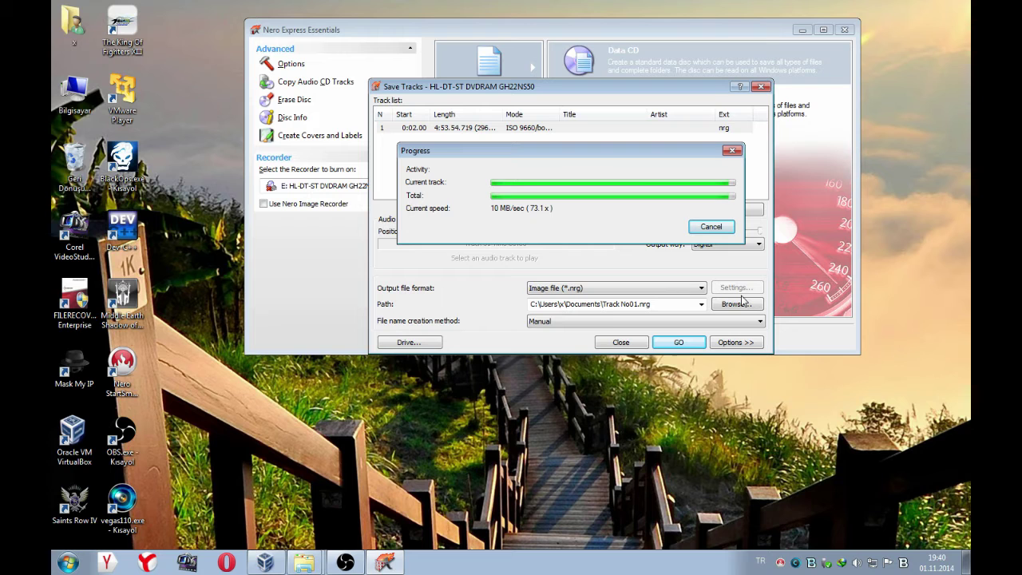
right_click(161, 2)
right_click(183, 10)
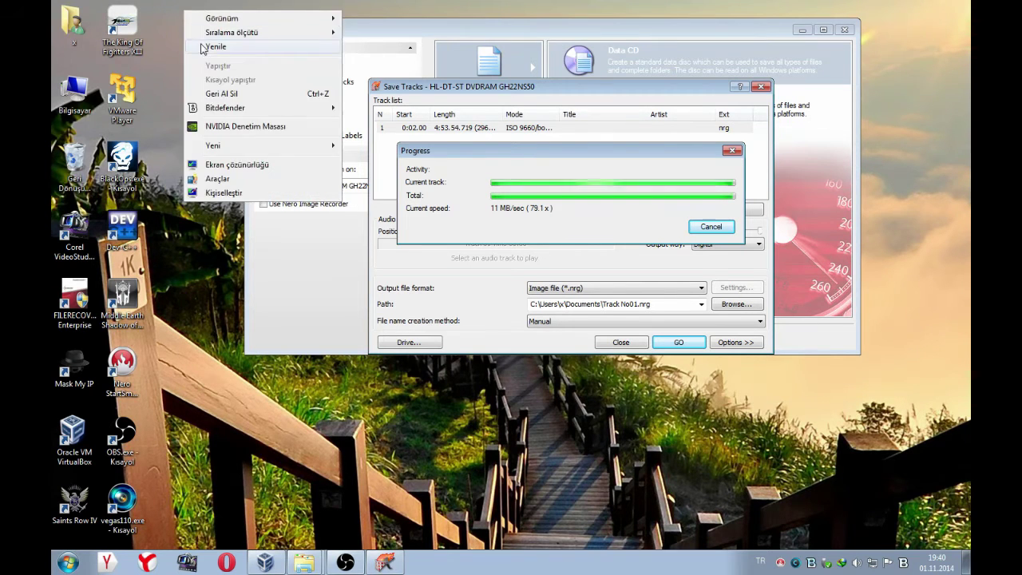
right_click(198, 3)
left_click(183, 6)
right_click(183, 7)
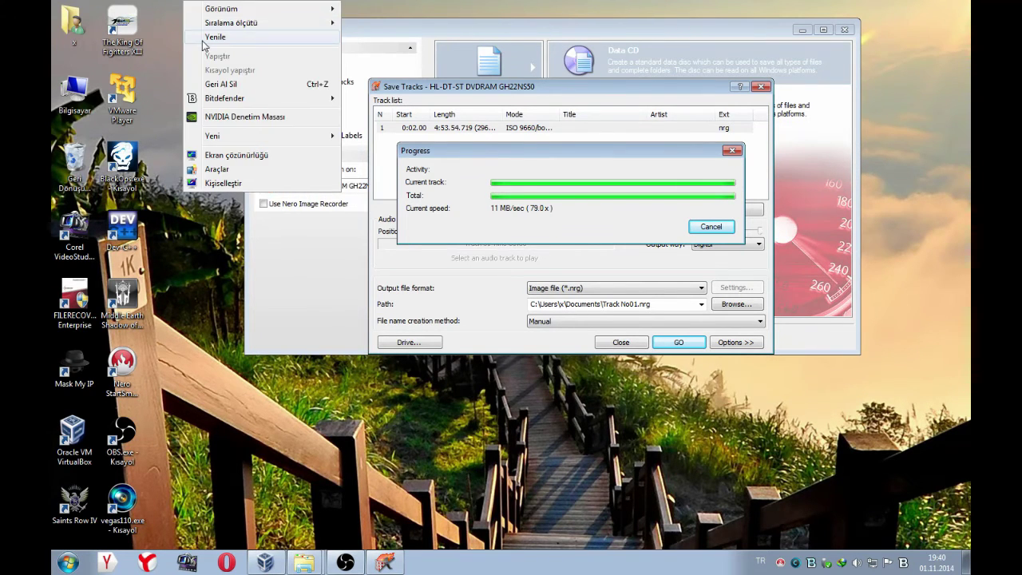
right_click(194, 7)
left_click(208, 42)
right_click(207, 2)
left_click(221, 37)
- Browse the image file's save location in the Belgelerim folder and cancel without choosing another path
left_click_drag(515, 89, 543, 54)
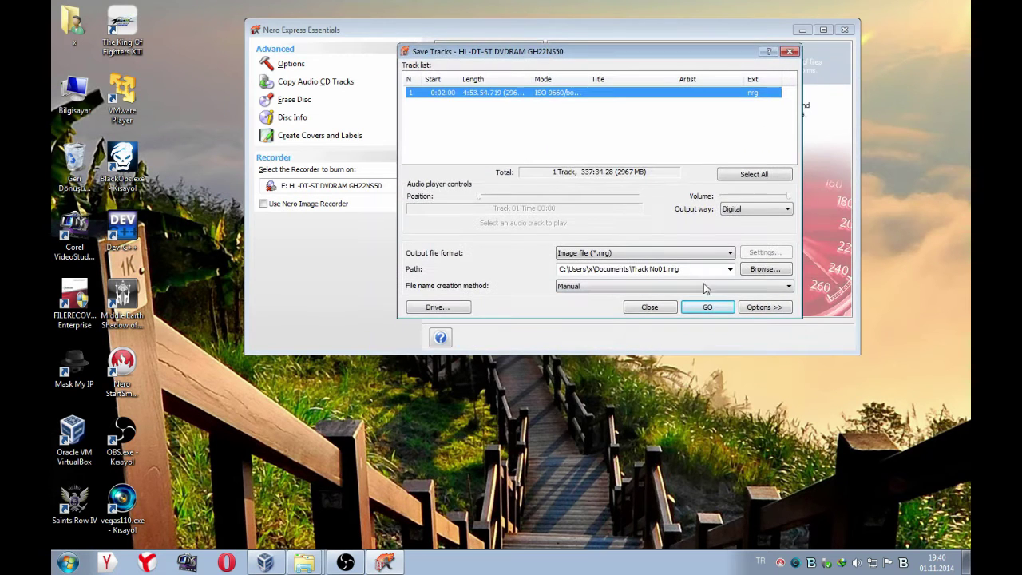
left_click(765, 269)
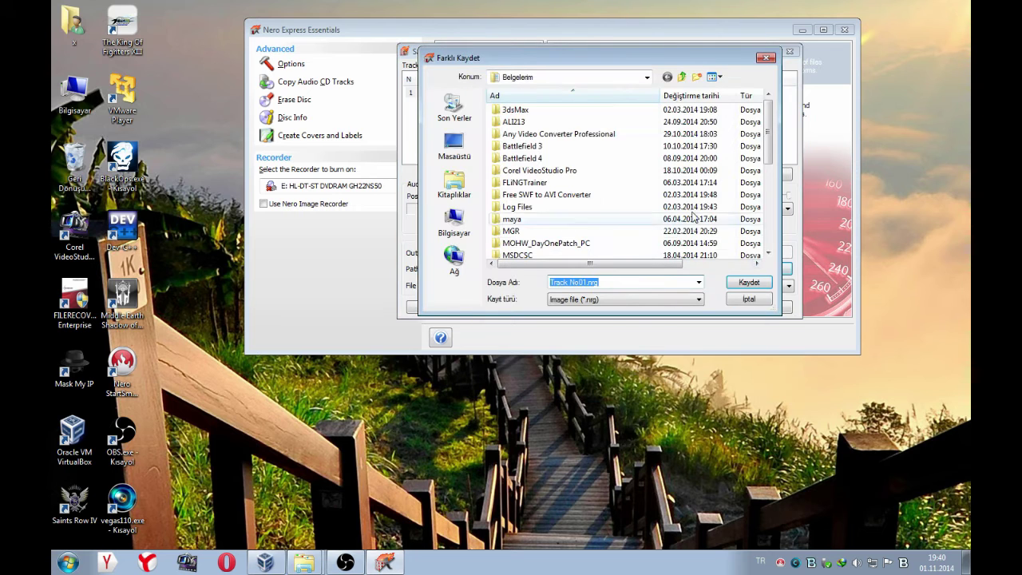
left_click_drag(772, 153, 771, 261)
left_click(750, 302)
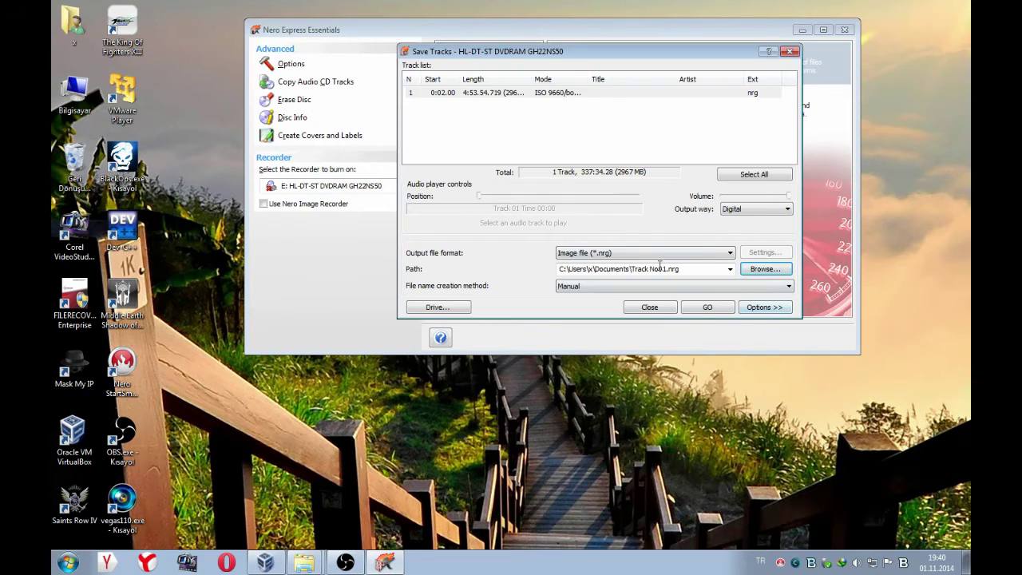
- Close the Save Tracks dialog, Nero Express Essentials and Nero StartSmart
left_click(649, 307)
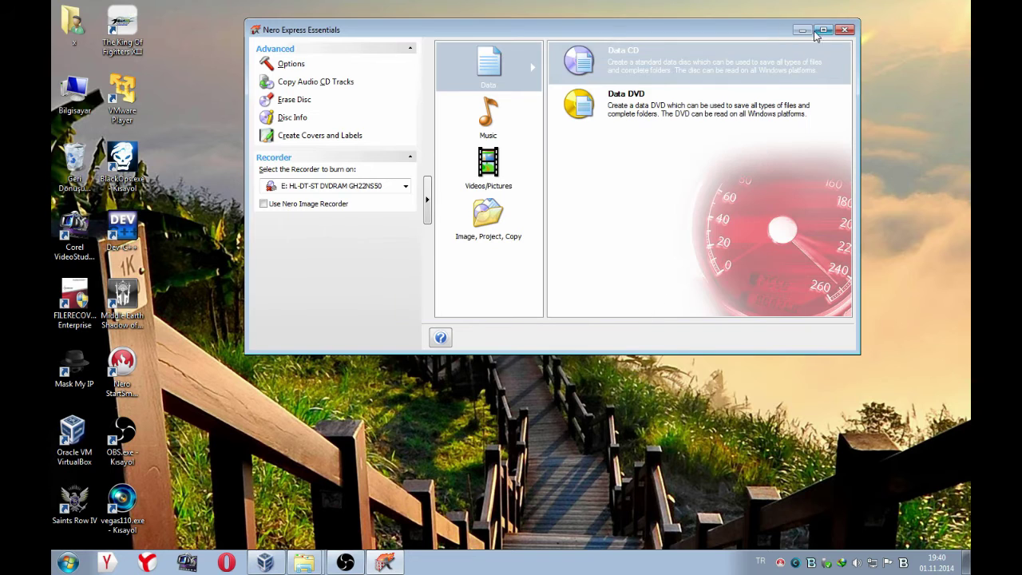
left_click(844, 29)
right_click(563, 33)
left_click(603, 68)
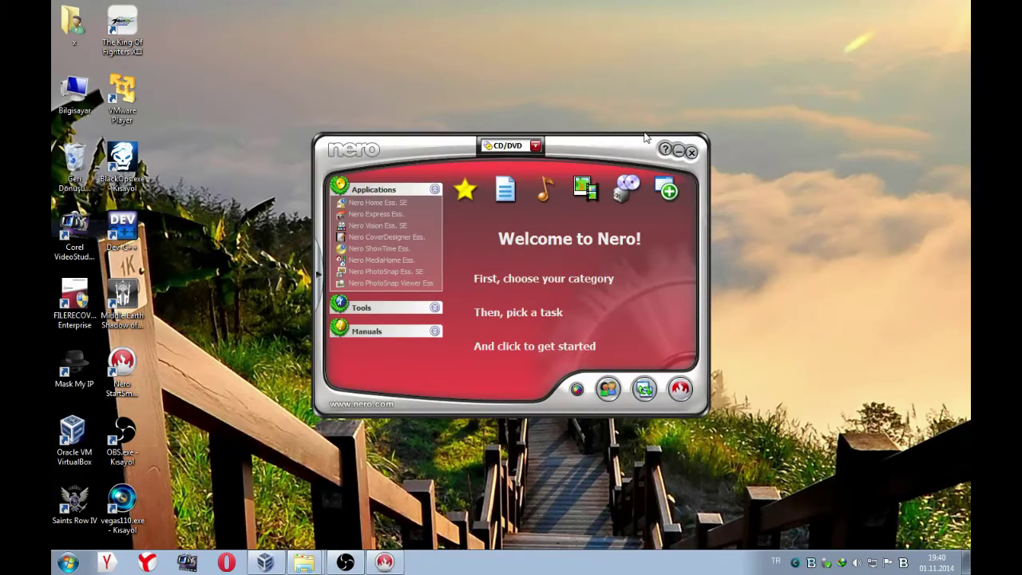
left_click(690, 156)
right_click(459, 4)
left_click(503, 38)
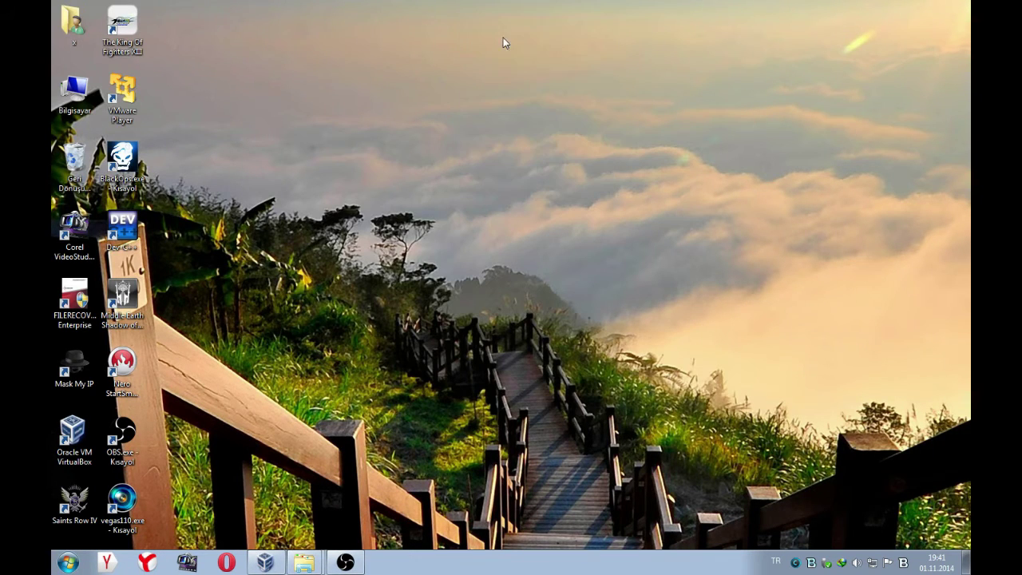
- Open the Belgelerim folder inside the x user folder from the desktop and select Track No01.nrg
double_click(72, 34)
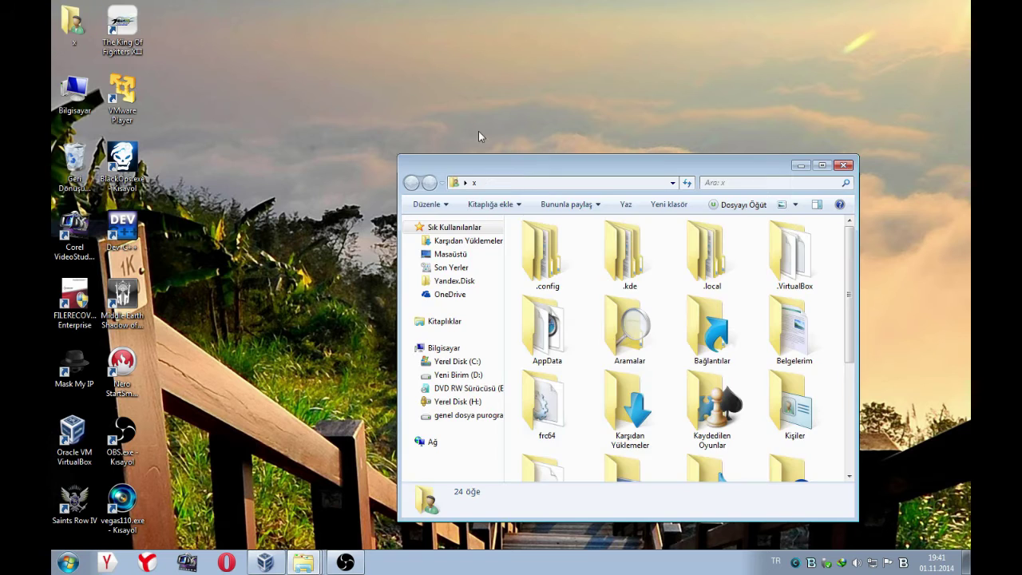
scroll(702, 415, "down", 3)
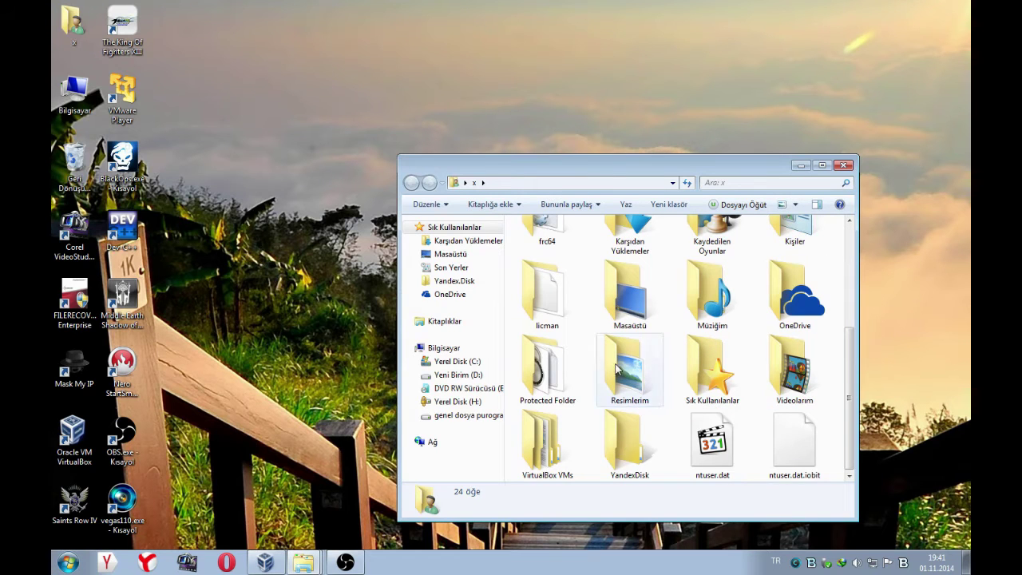
scroll(756, 376, "up", 3)
double_click(790, 340)
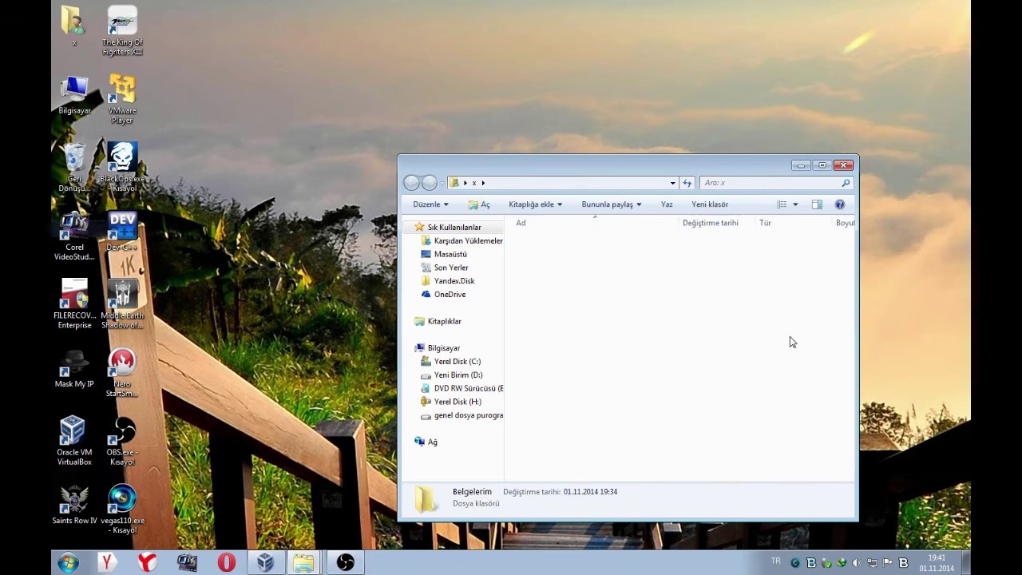
scroll(592, 343, "down", 6)
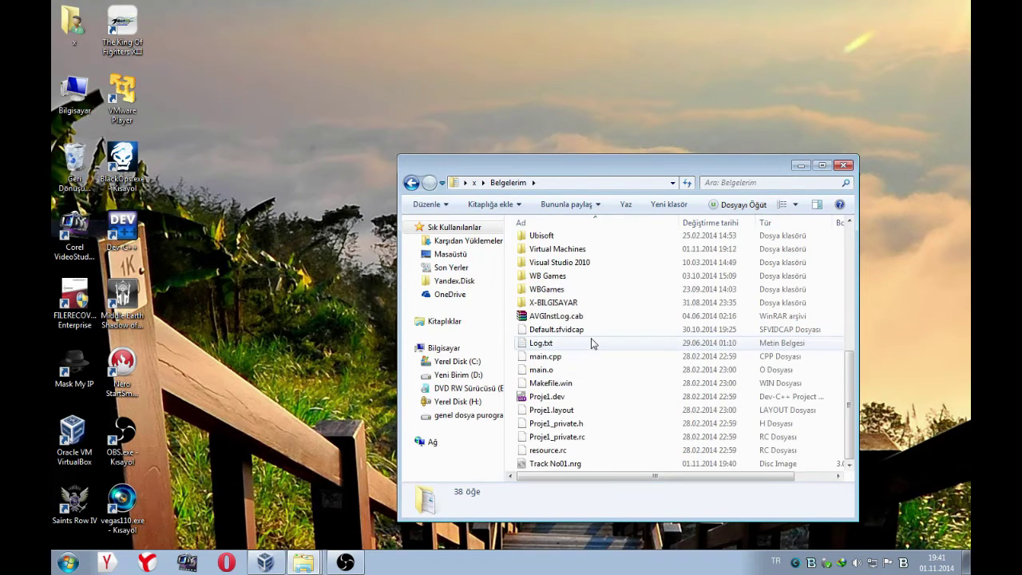
left_click(577, 463)
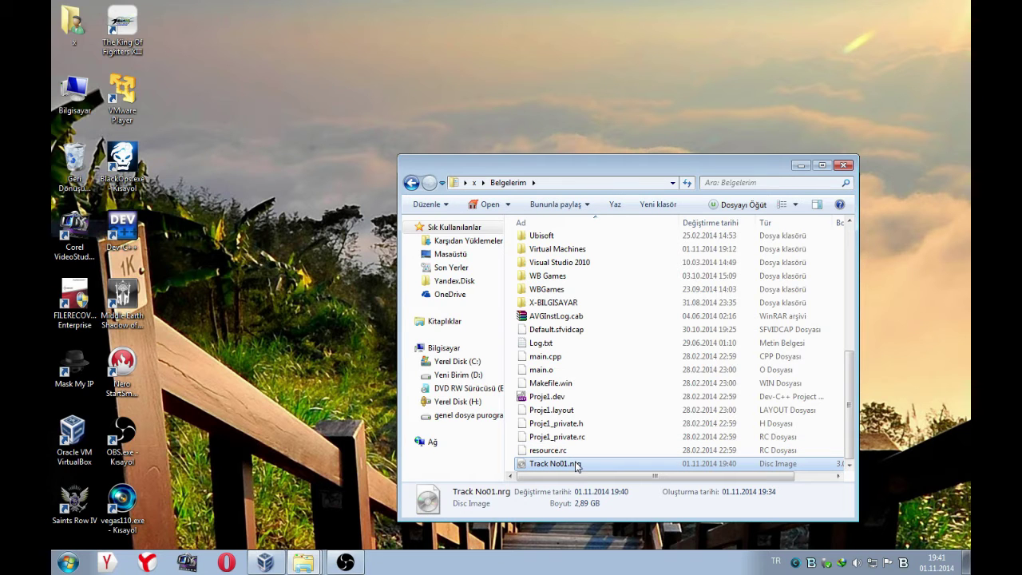
- View the properties of Track No01.nrg, and open the image in Nero Express to check its final burn settings before closing it
right_click(577, 466)
left_click(611, 455)
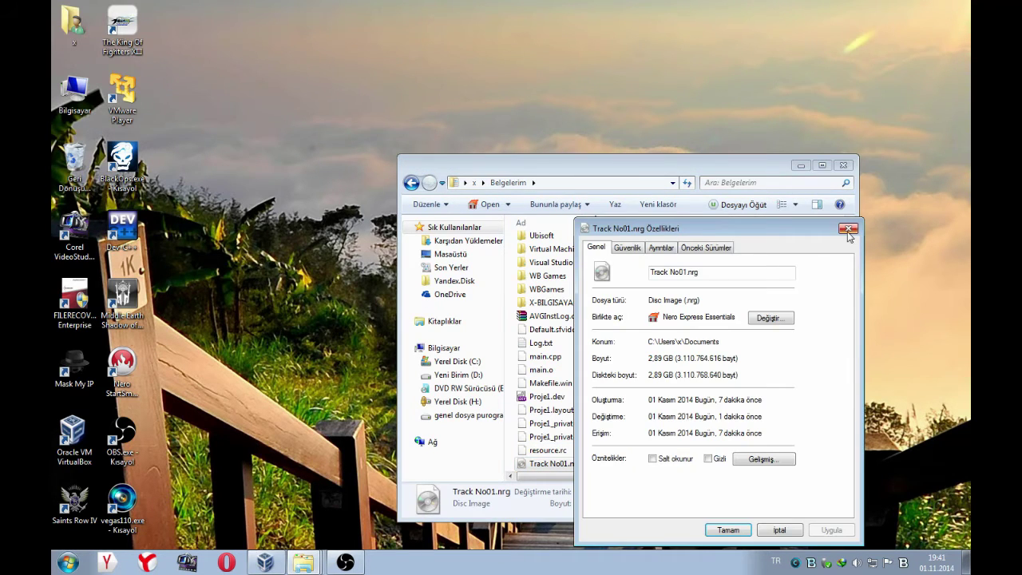
left_click(847, 230)
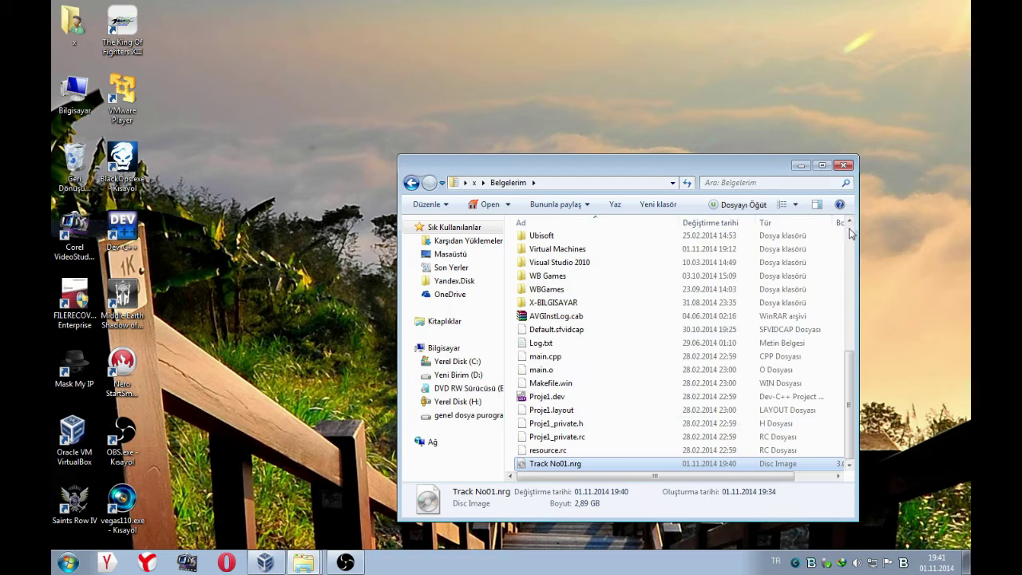
double_click(551, 464)
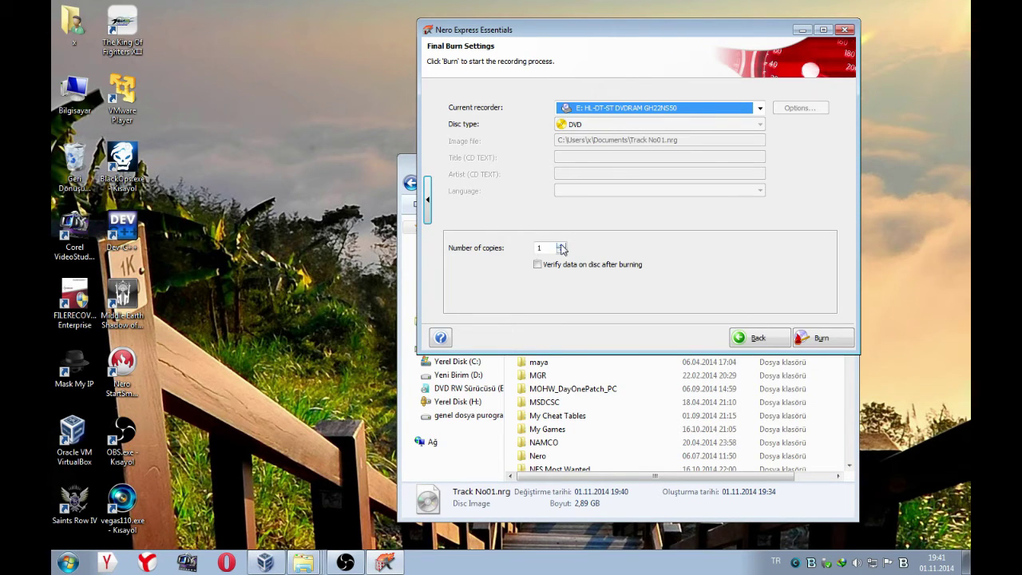
left_click(847, 30)
- Reopen the properties of Track No01.nrg in Belgelerim to check its file type, location and size
scroll(561, 453, "down", 10)
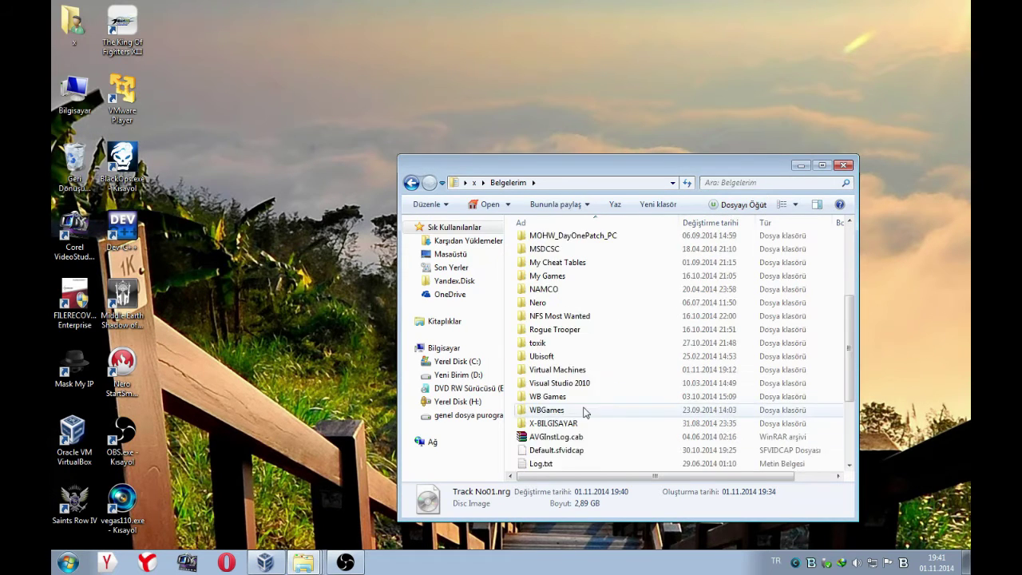
right_click(549, 466)
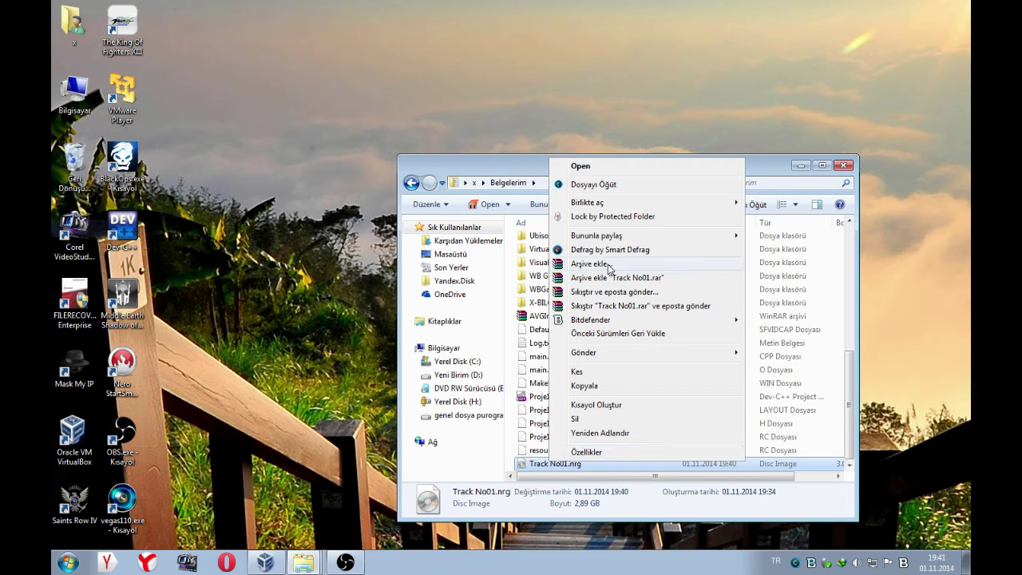
left_click(586, 452)
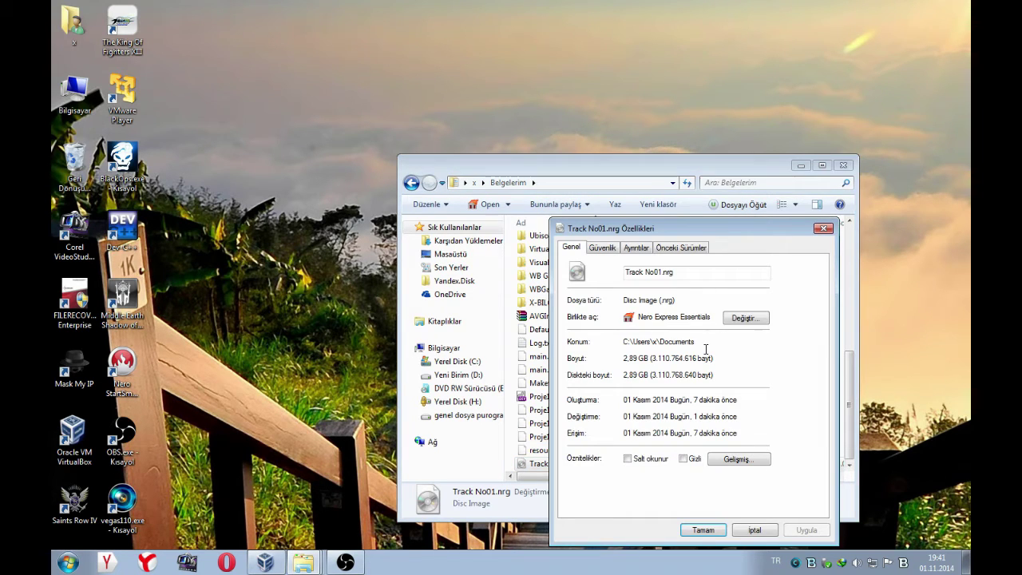
left_click(823, 228)
left_click(63, 567)
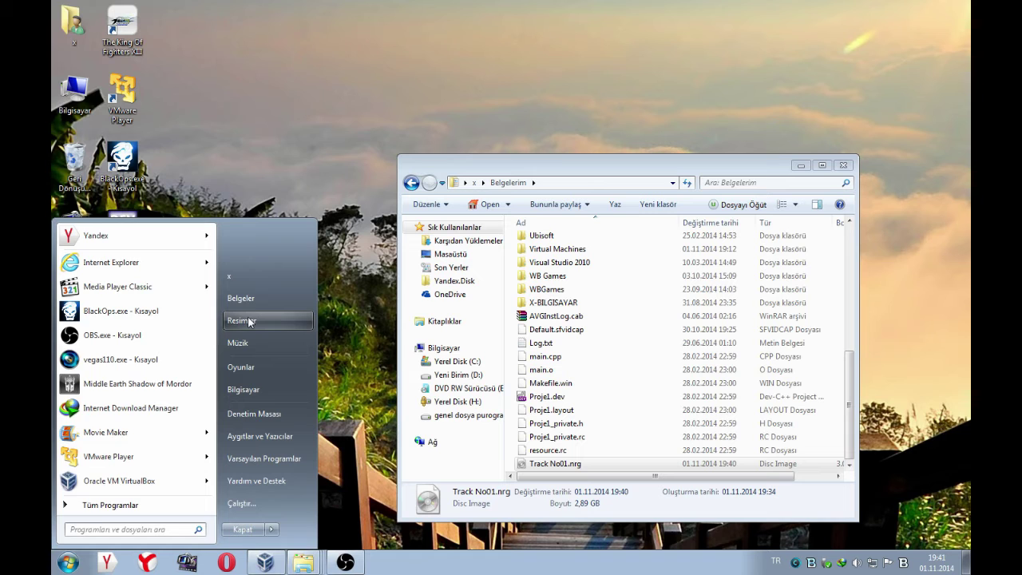
right_click(202, 23)
right_click(202, 24)
left_click(300, 47)
right_click(286, 19)
left_click(318, 54)
right_click(259, 29)
left_click(294, 67)
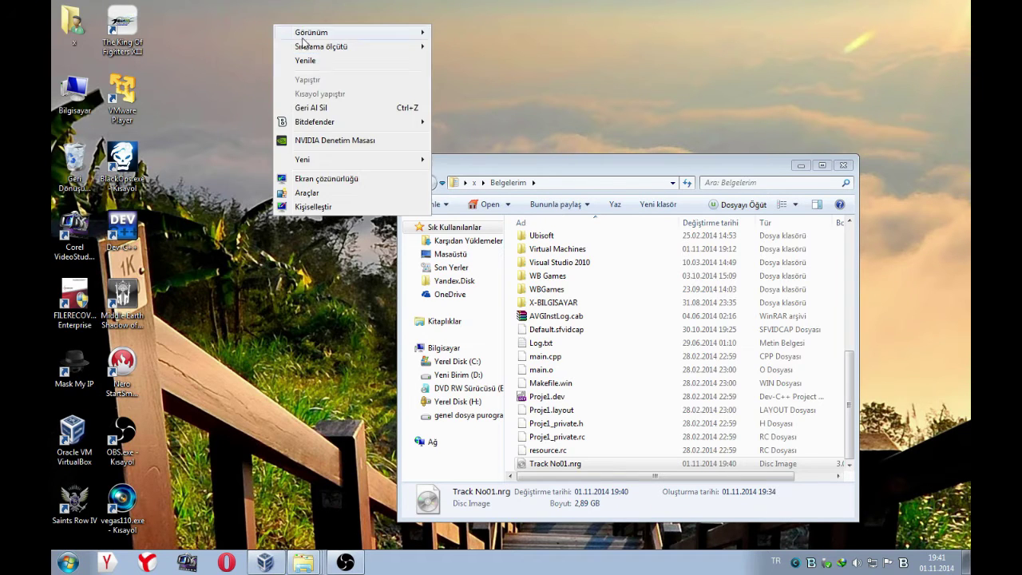
right_click(272, 25)
left_click(311, 65)
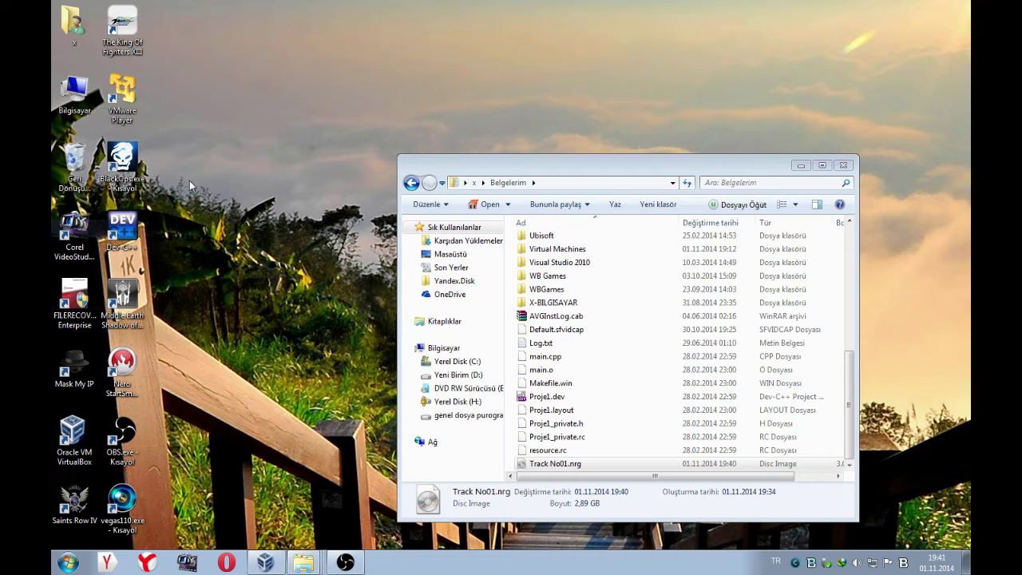
right_click(254, 77)
left_click(300, 111)
right_click(270, 45)
left_click(306, 90)
right_click(227, 19)
left_click(262, 55)
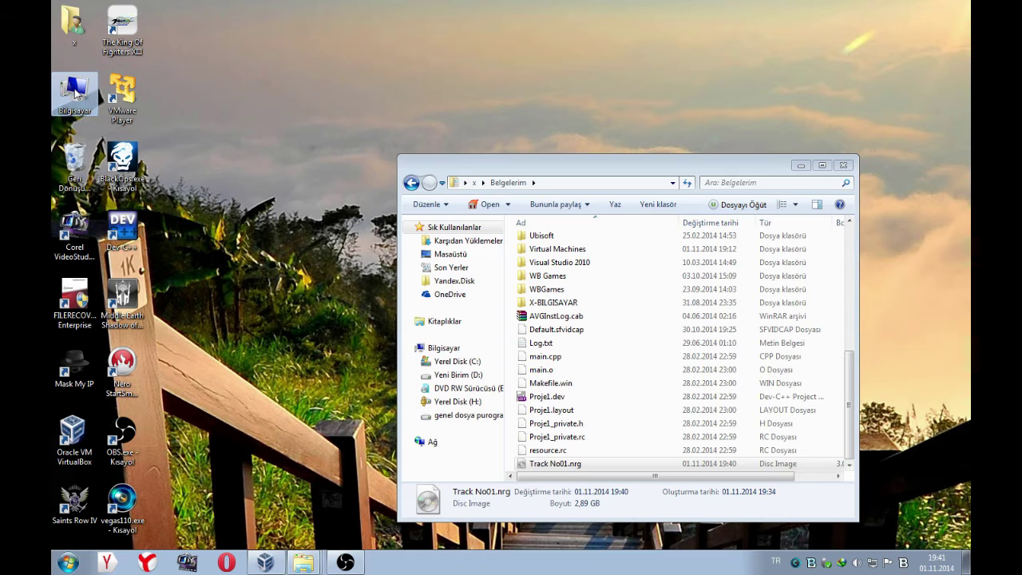
- Open the Computer window, search the installed programs for "win", and launch WinRAR
double_click(75, 91)
left_click(68, 562)
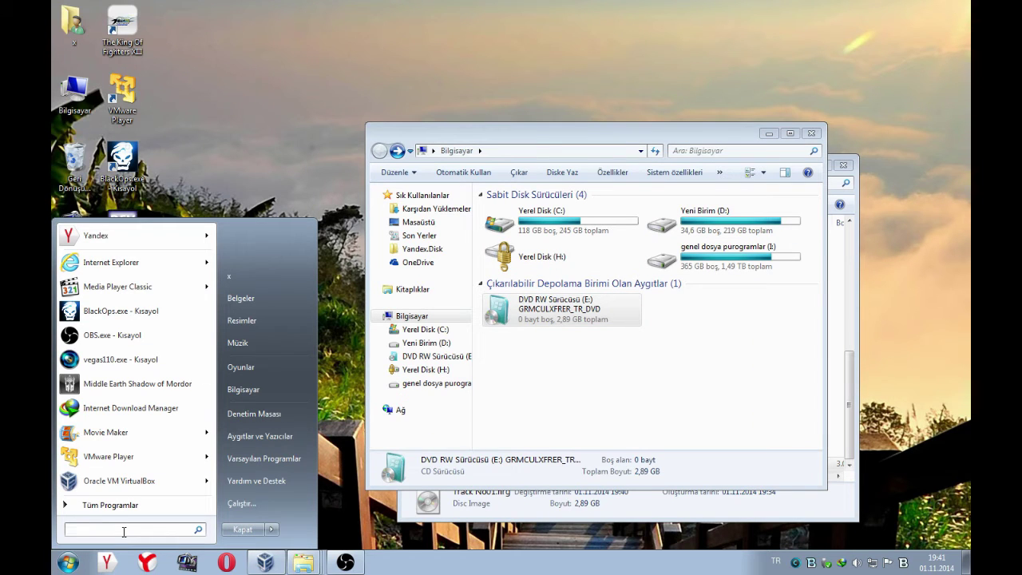
type("vi")
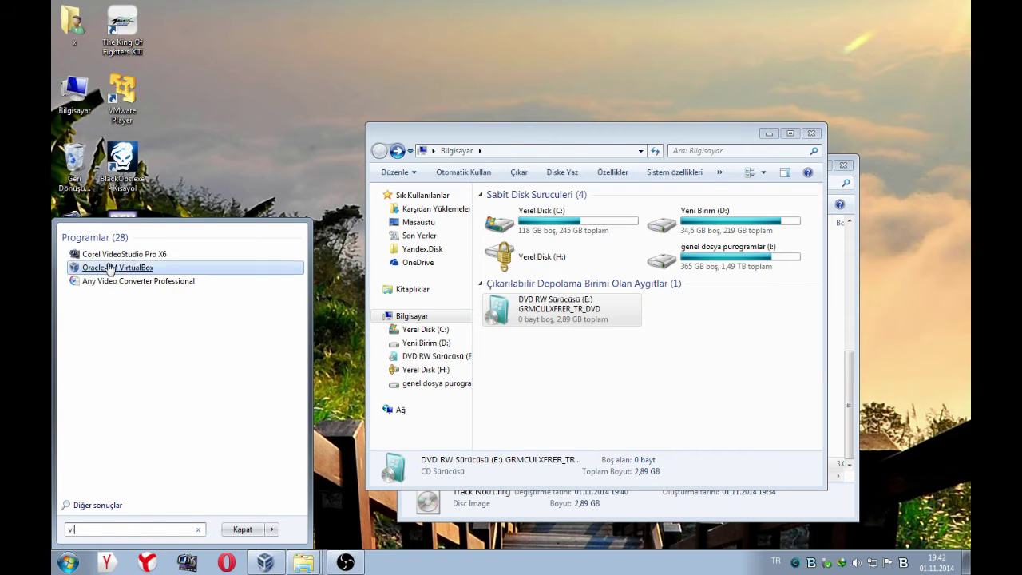
type("n")
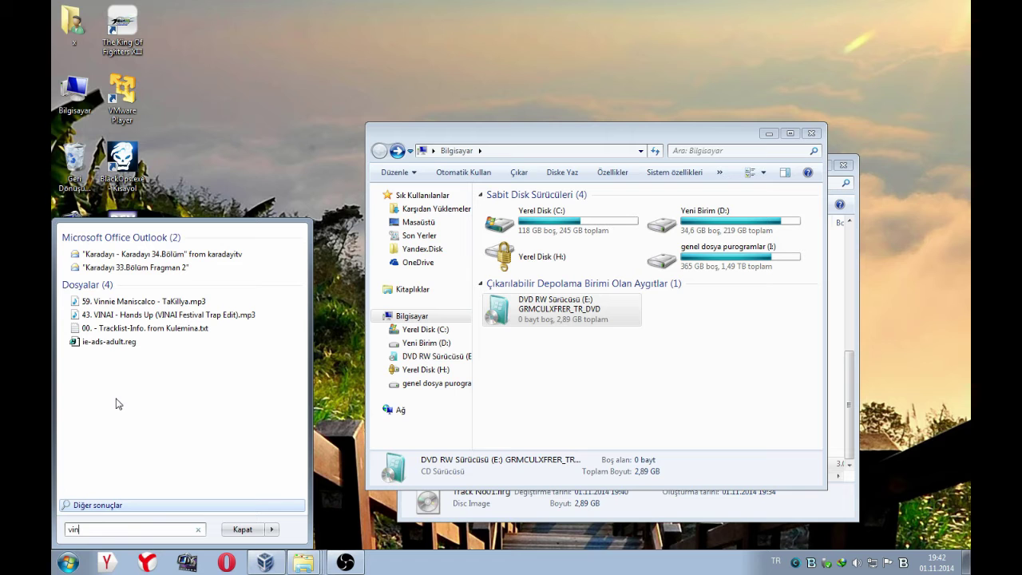
key("BackSpace")
key("BackSpace")
key("BackSpace")
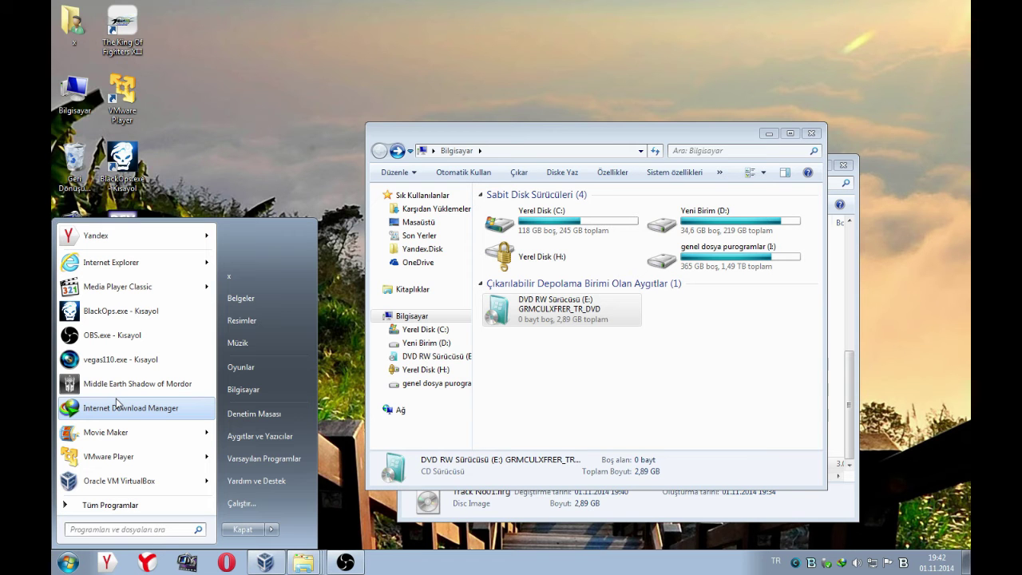
type("win")
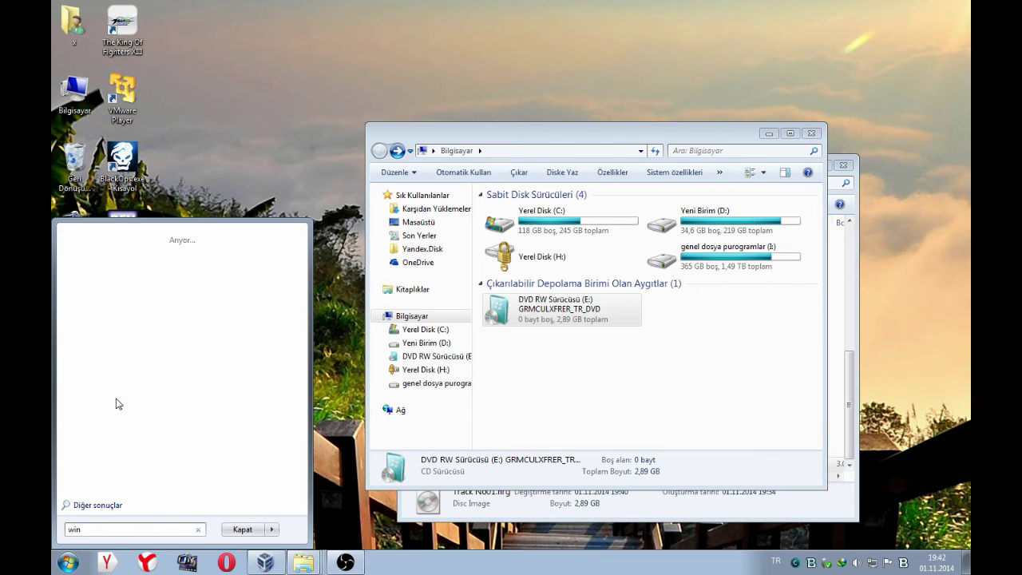
left_click(638, 323)
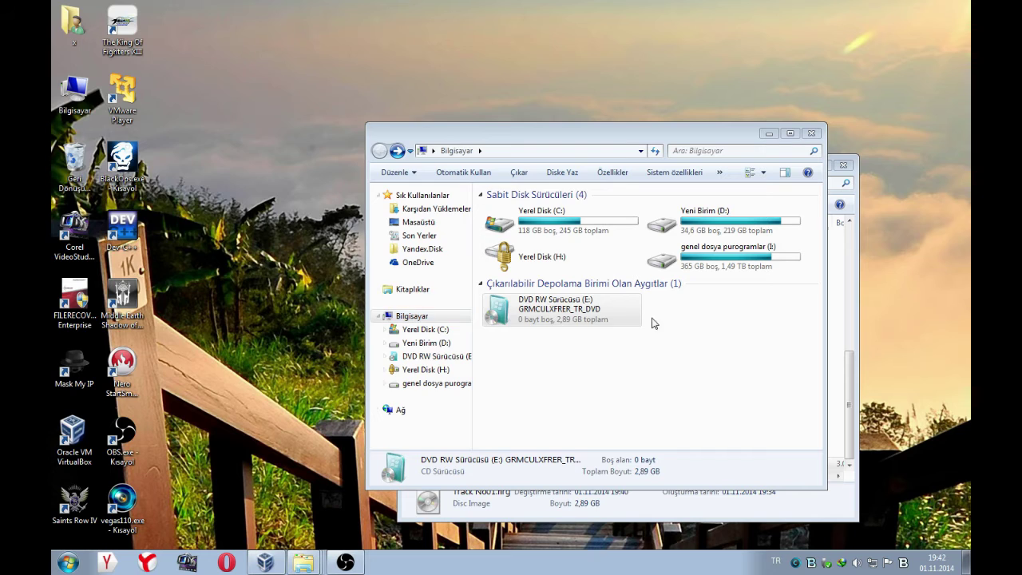
double_click(638, 323)
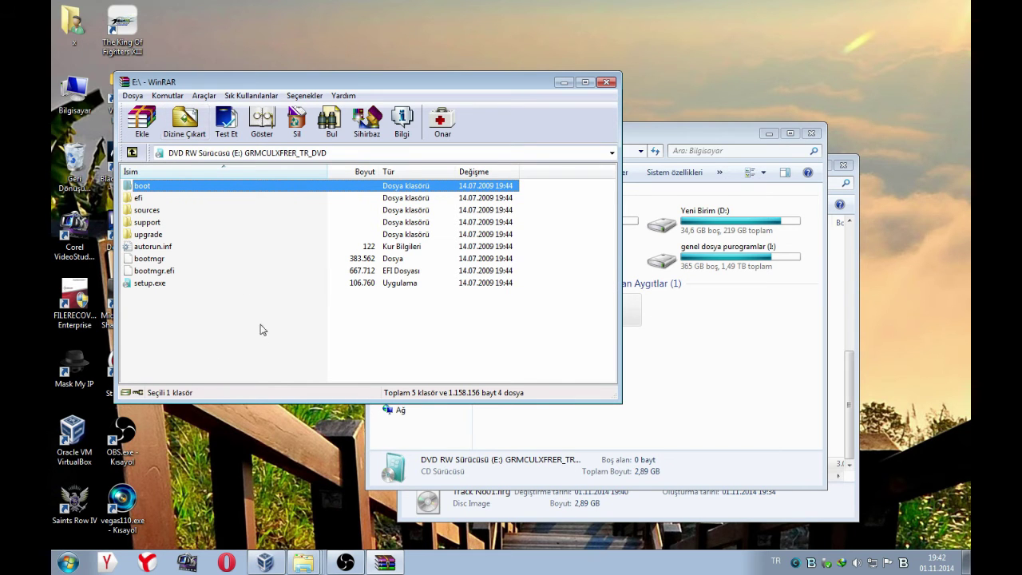
- Go up from drive E: to the drive list in WinRAR and look through the folders of Yerel Disk (C:)
left_click(132, 152)
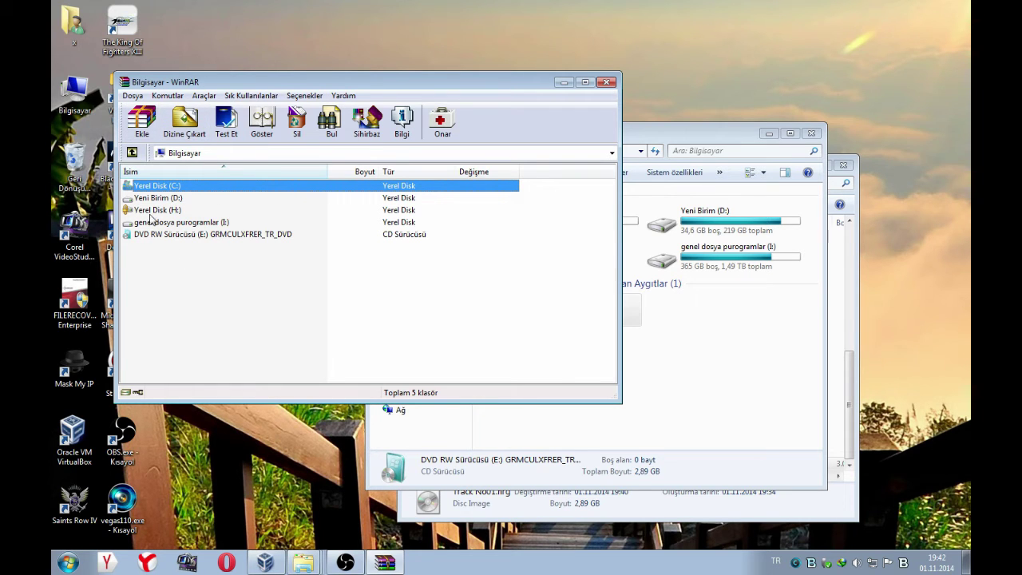
double_click(149, 189)
left_click(163, 235)
scroll(227, 317, "down", 4)
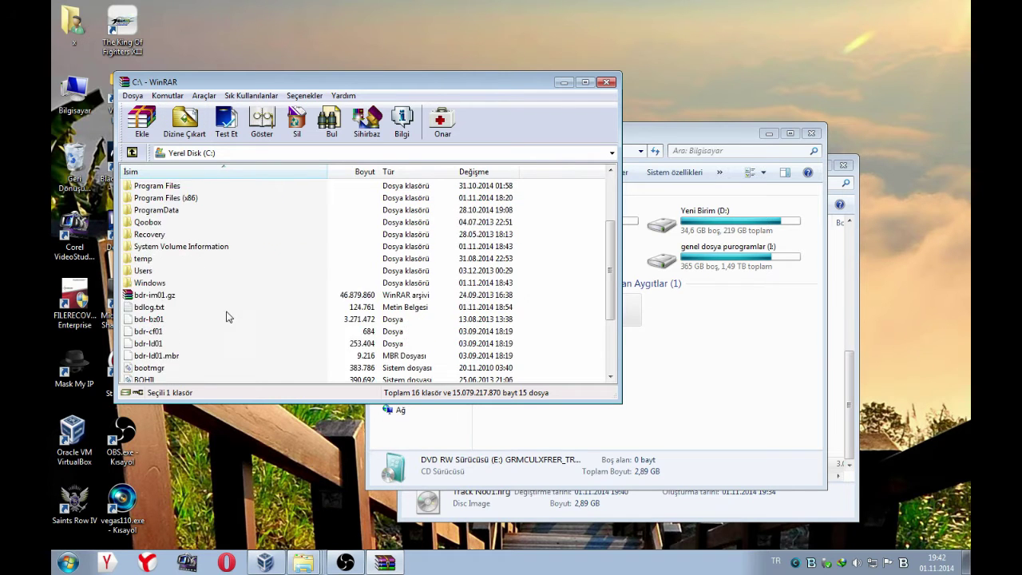
scroll(226, 317, "up", 4)
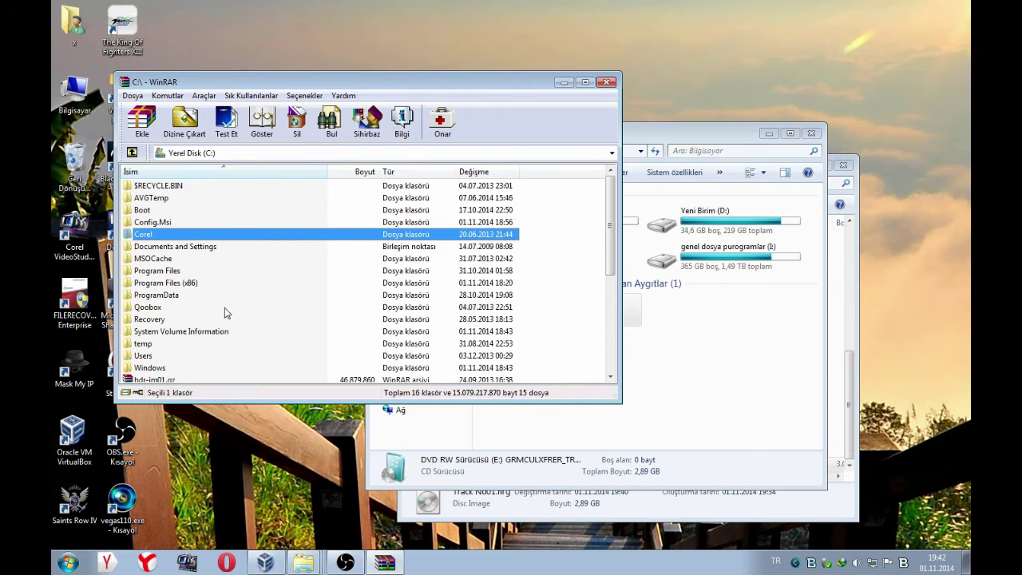
left_click(164, 210)
left_click(166, 259)
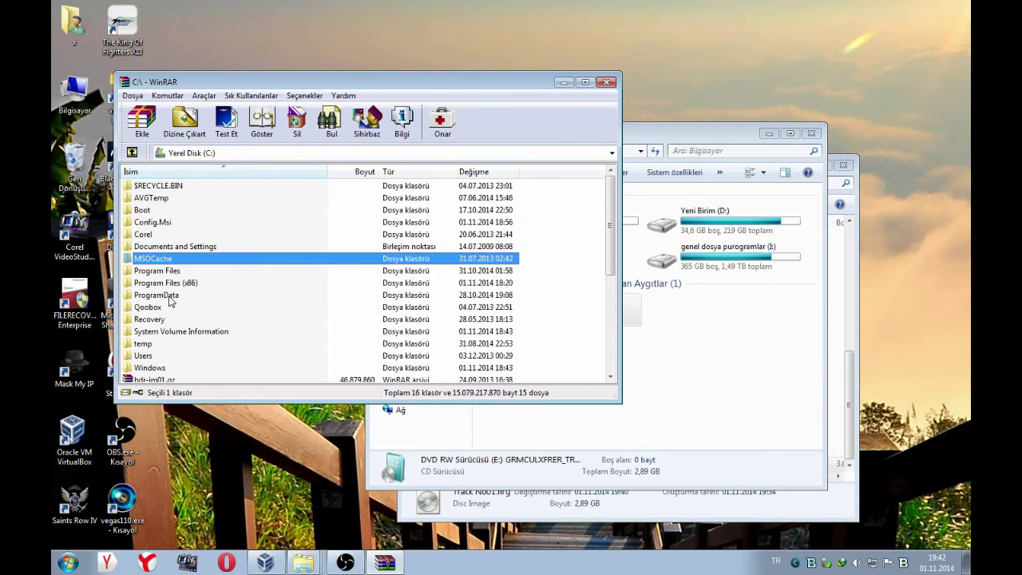
left_click(171, 297)
left_click(167, 319)
scroll(178, 345, "down", 1)
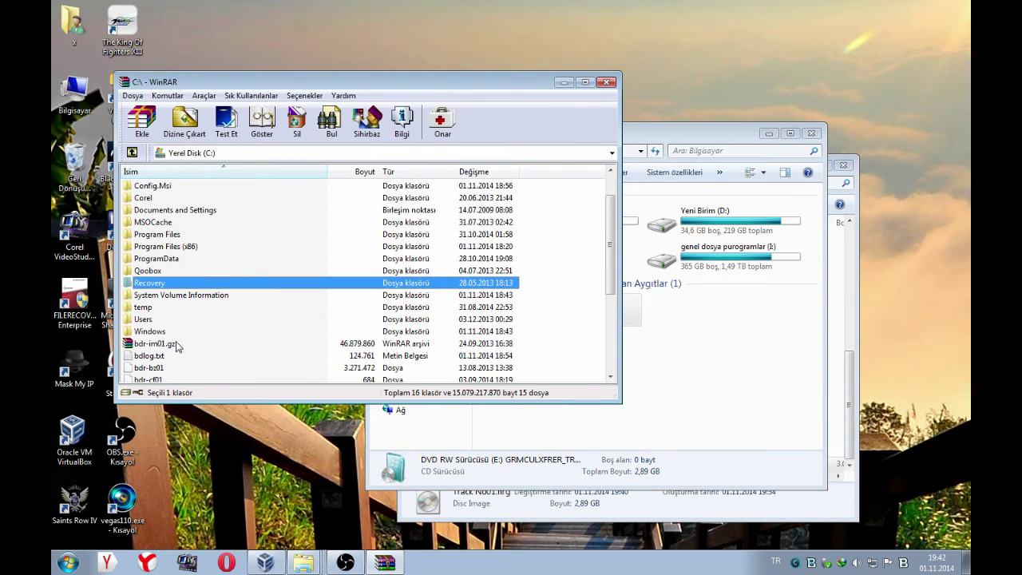
- Open the x user folder under Users on drive C: in WinRAR and look through its subfolders
double_click(149, 320)
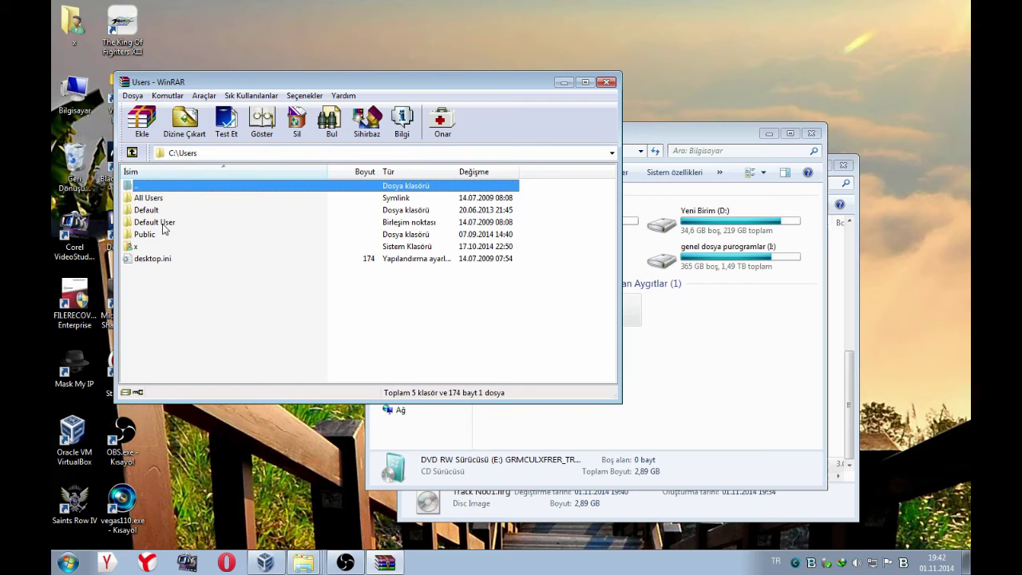
left_click(132, 247)
double_click(132, 247)
scroll(204, 288, "down", 3)
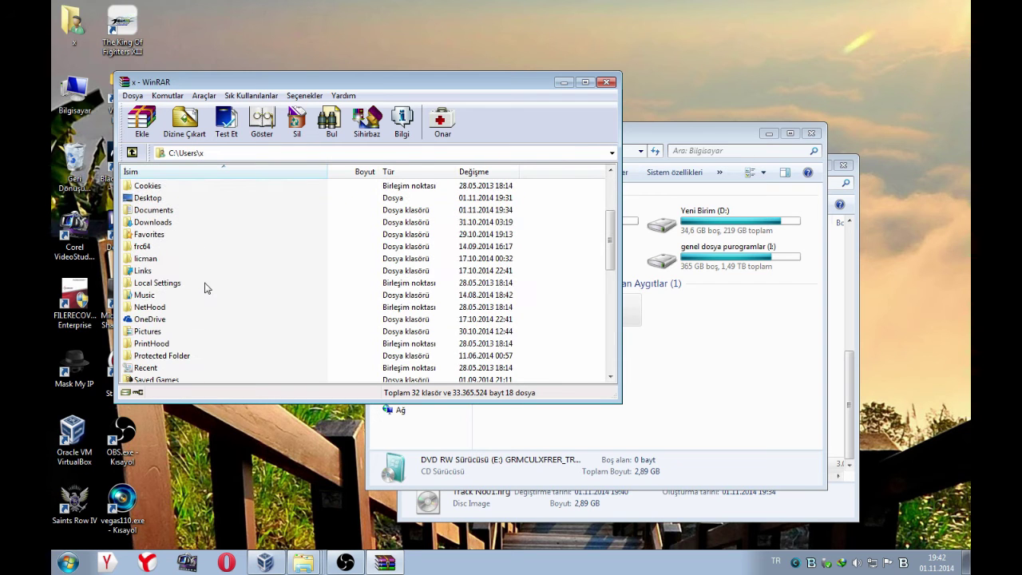
left_click(163, 297)
scroll(163, 302, "down", 3)
scroll(162, 307, "down", 2)
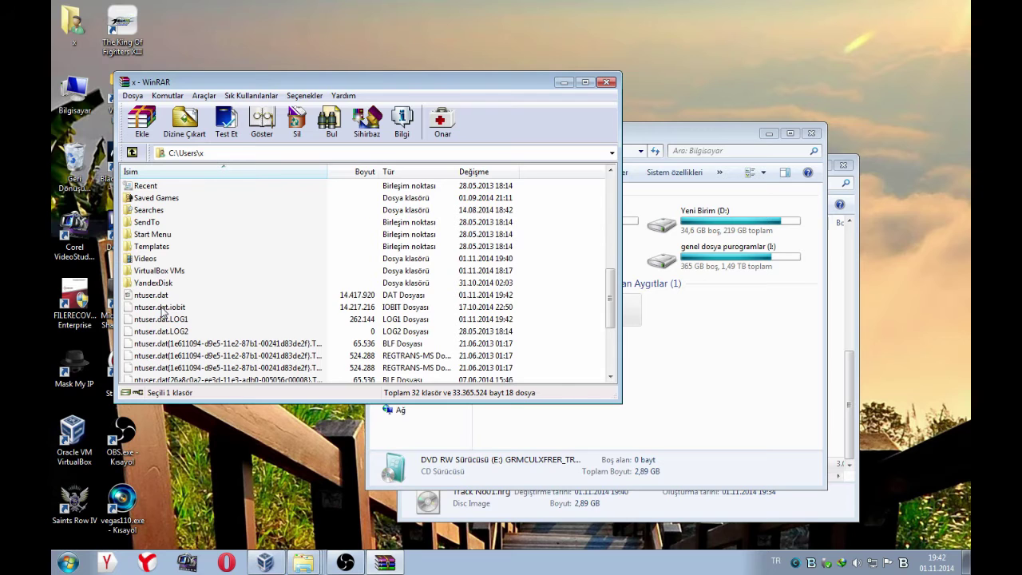
scroll(162, 307, "up", 3)
scroll(163, 307, "up", 2)
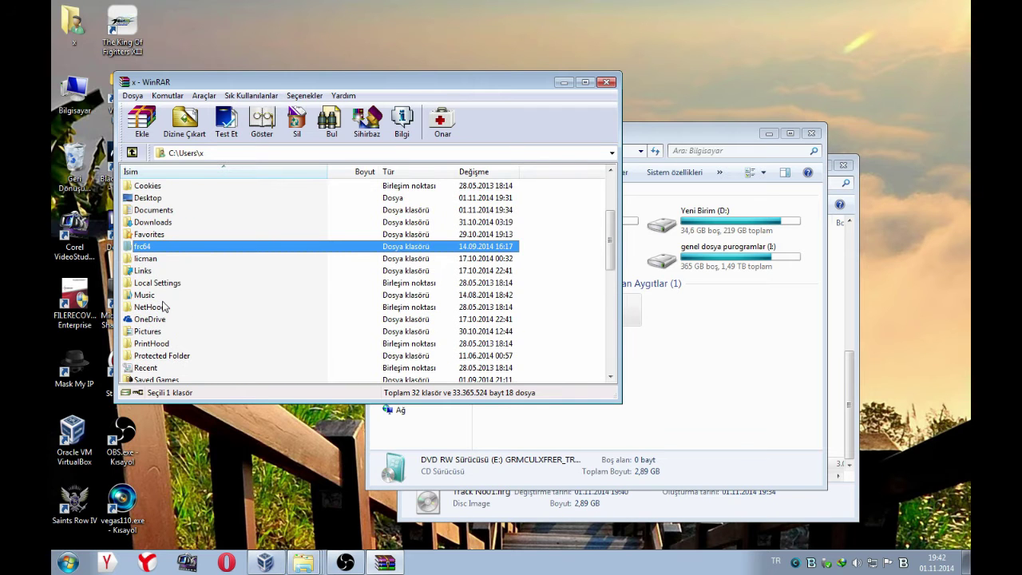
left_click(152, 294)
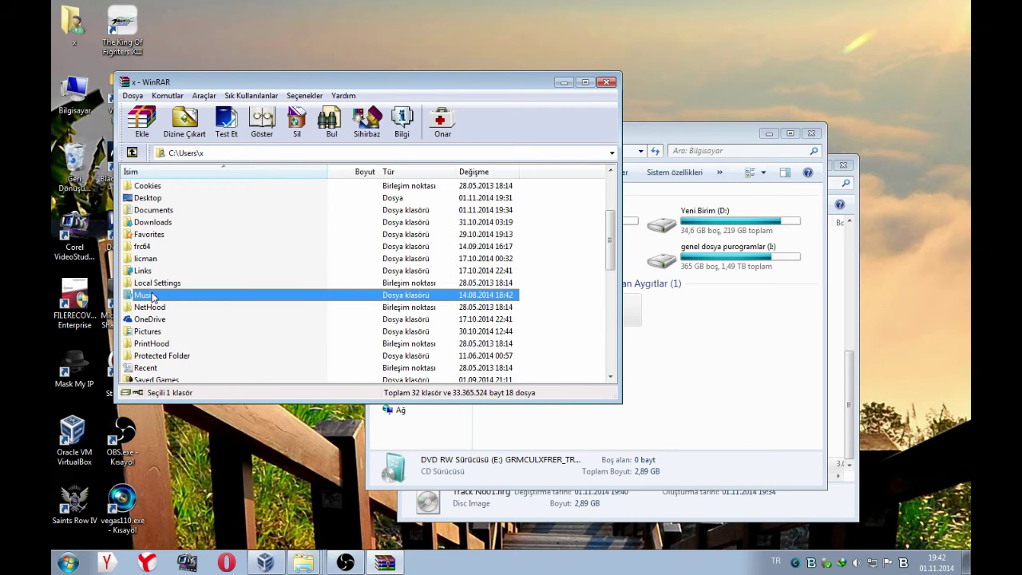
left_click(157, 320)
scroll(171, 358, "down", 2)
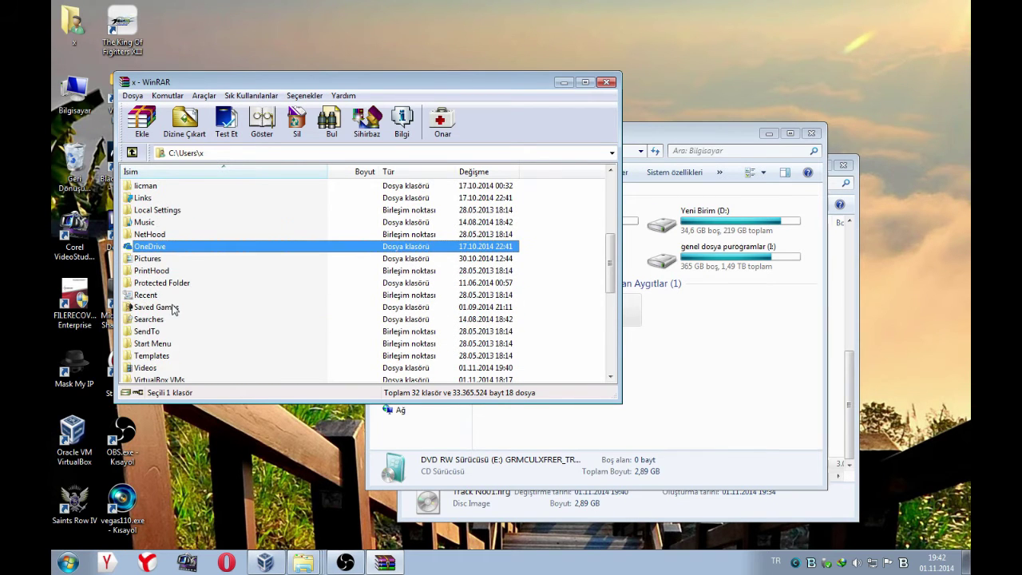
left_click(156, 331)
scroll(152, 307, "up", 3)
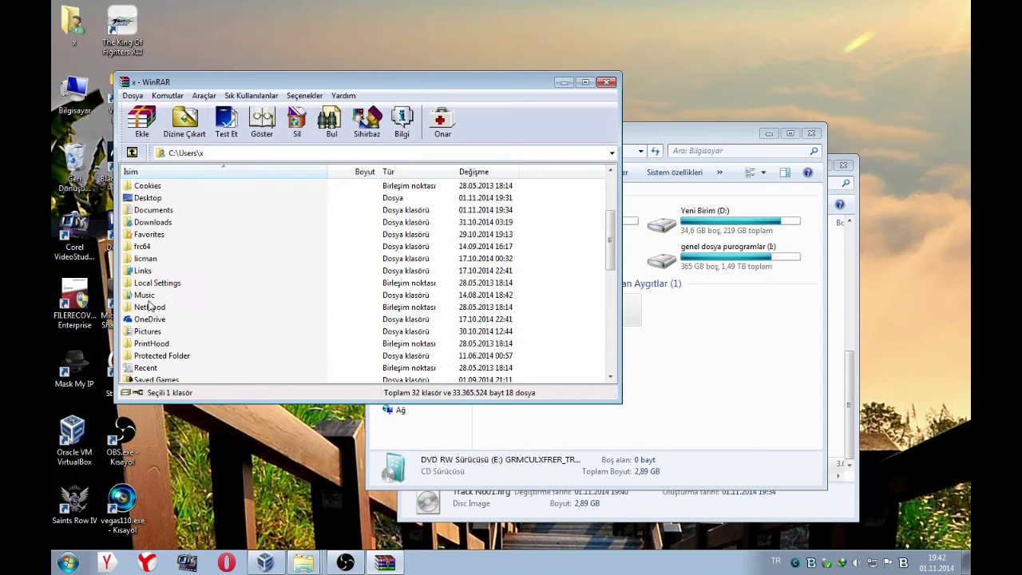
- Open the user's Documents folder and open Track No01.nrg as an archive to list its setup files
left_click(145, 221)
left_click(151, 198)
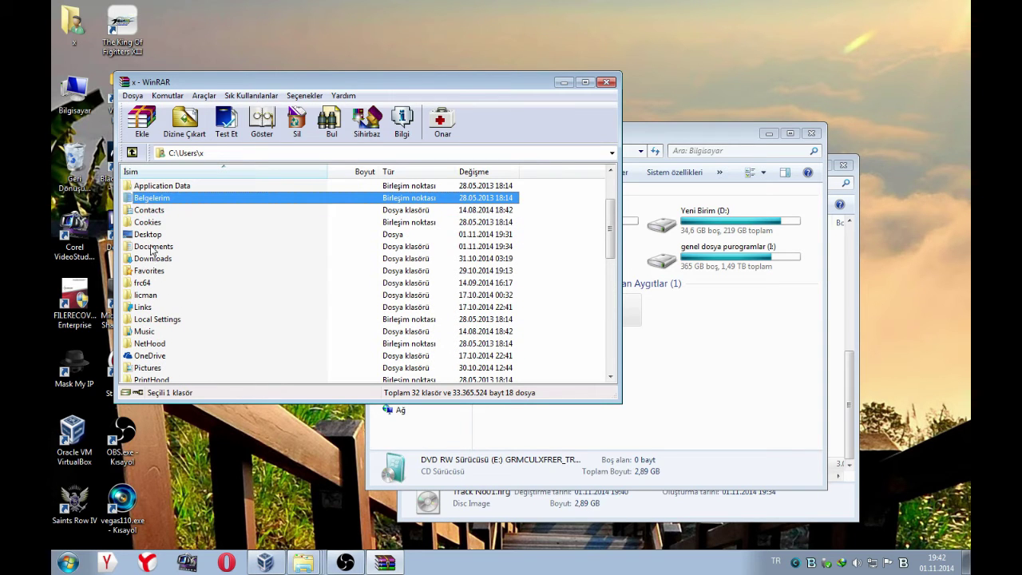
double_click(152, 247)
scroll(212, 285, "down", 9)
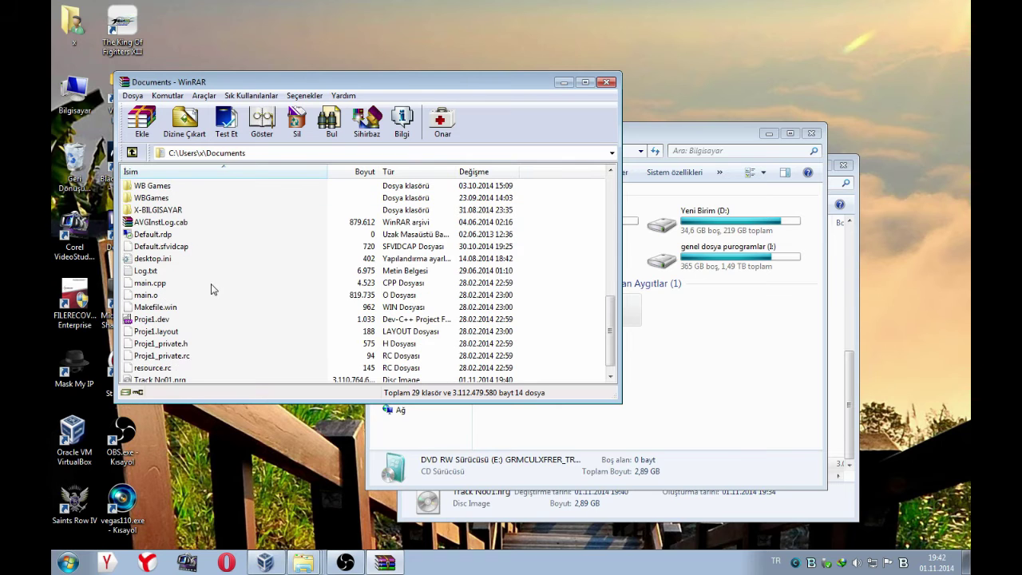
left_click(144, 369)
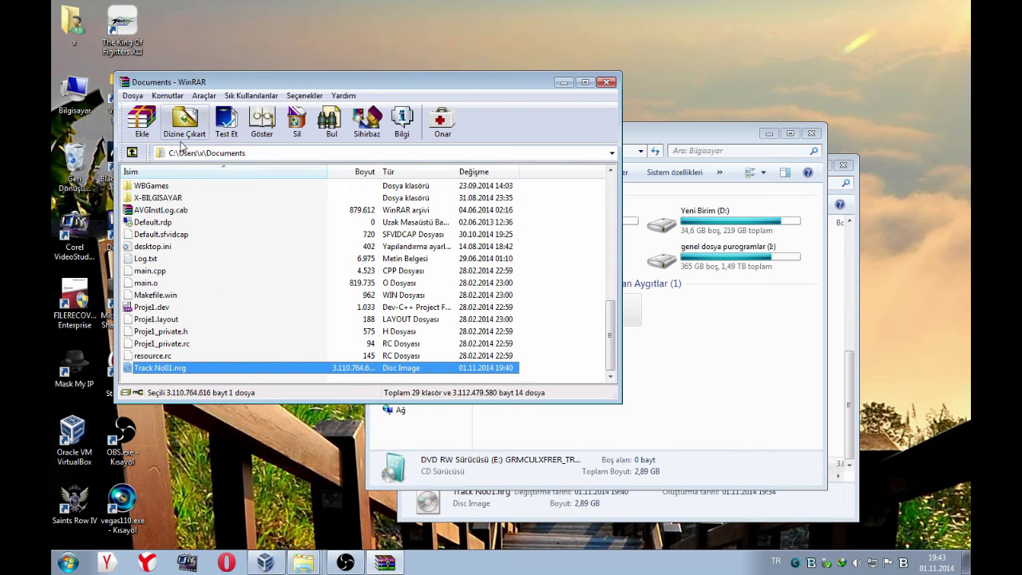
double_click(133, 368)
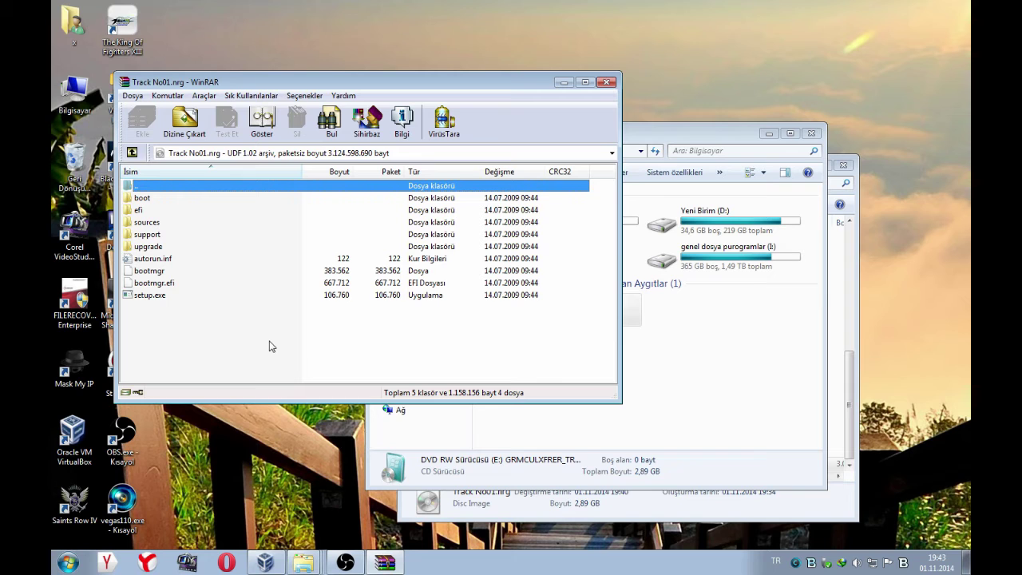
- Extract all folders and files of Track No01.nrg to the removable disk Çıkarılabilir Disk (G:)
left_click_drag(174, 348, 148, 201)
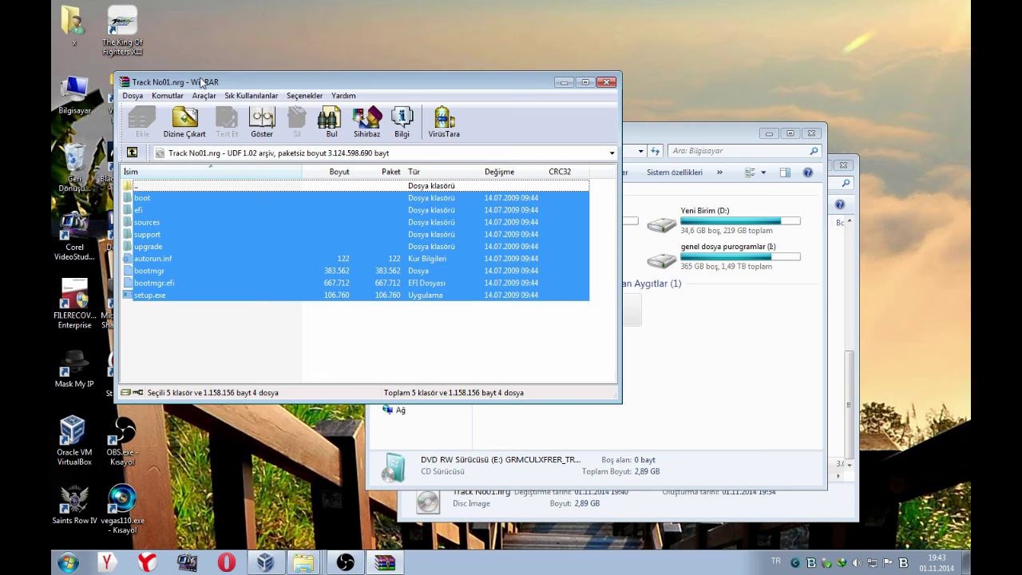
left_click_drag(200, 84, 274, 54)
left_click(263, 94)
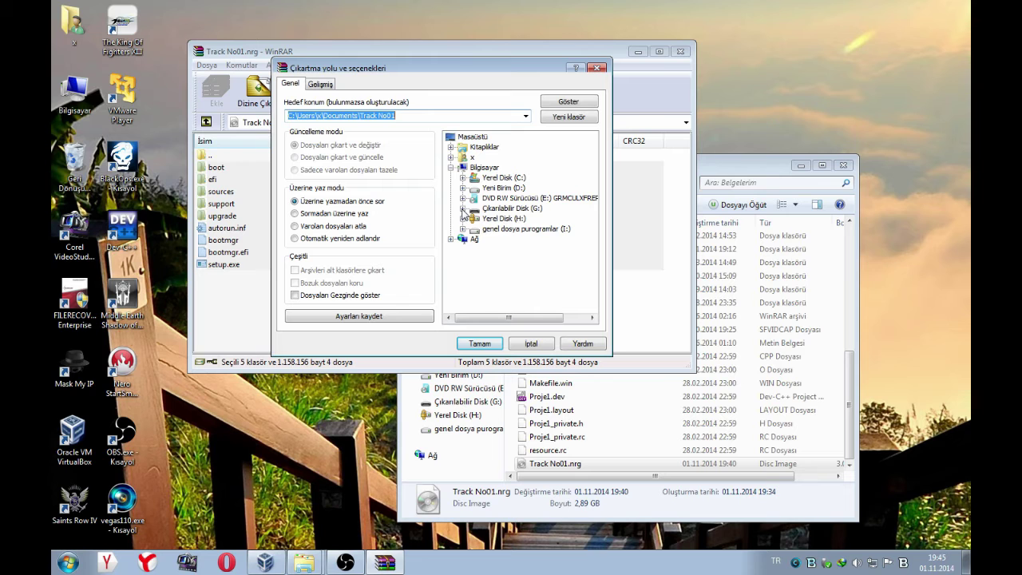
left_click(500, 211)
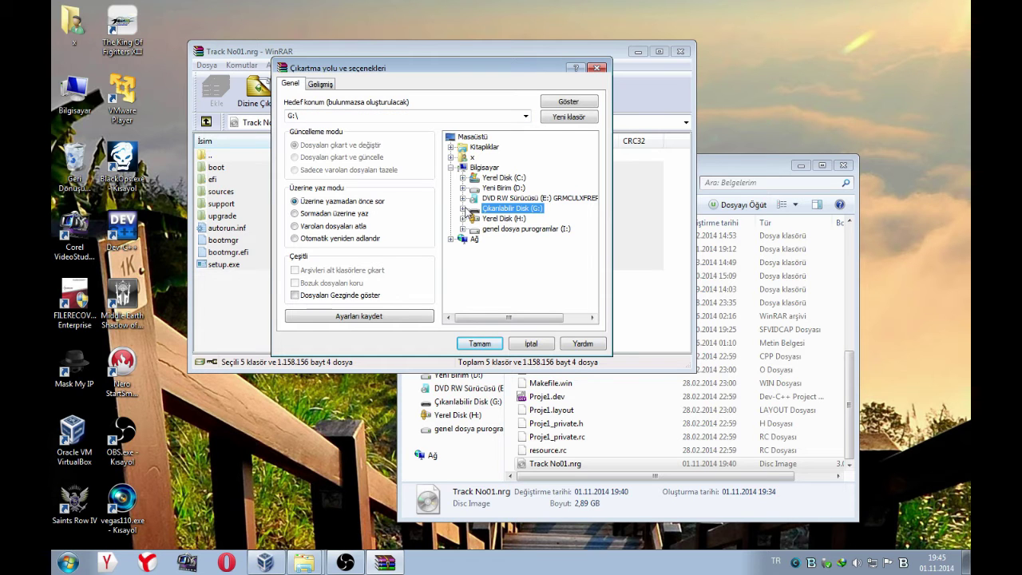
left_click(479, 343)
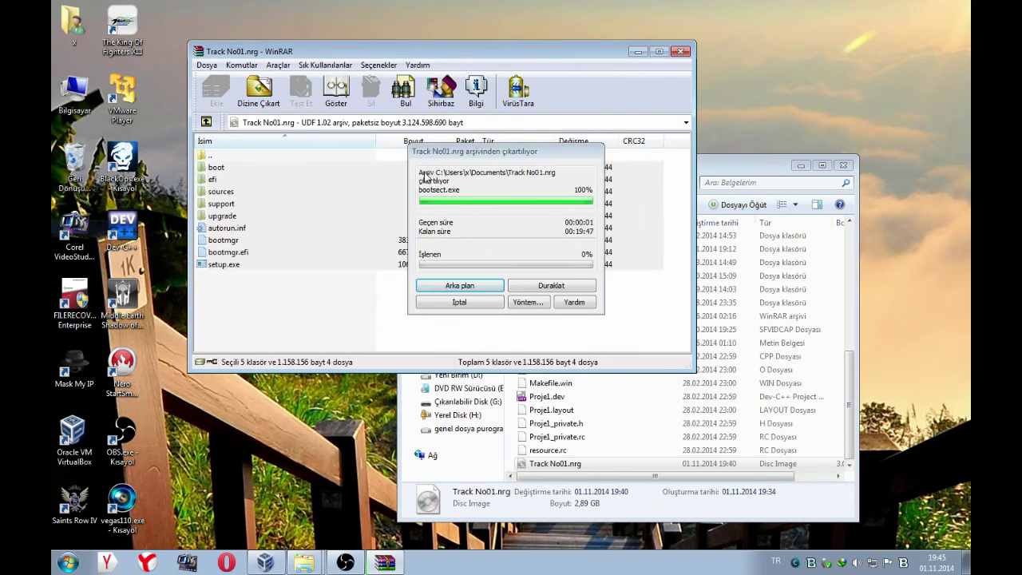
- Open the removable disk (G:) from the Computer window to check its contents, then go back and minimize the window
double_click(74, 102)
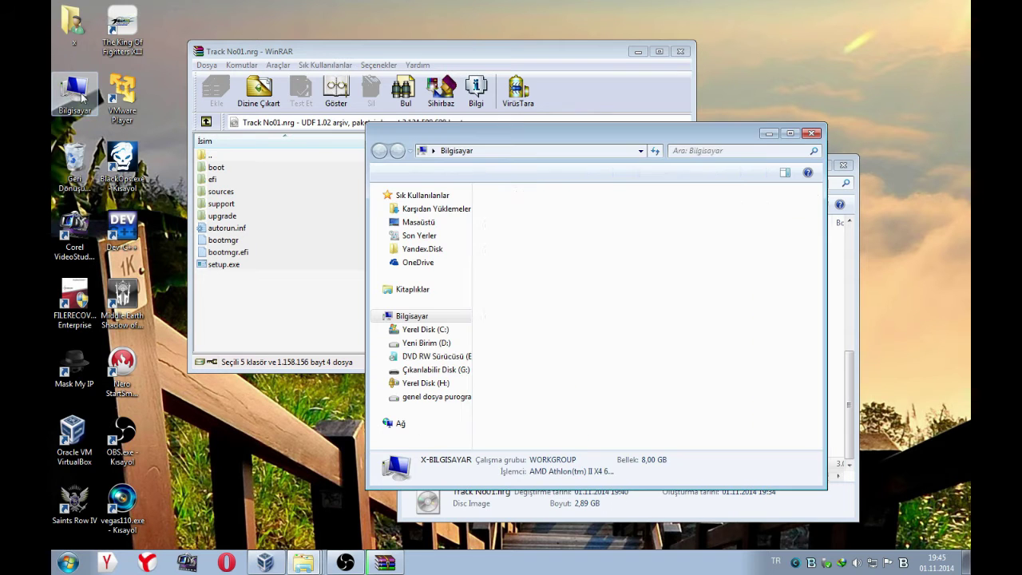
double_click(695, 314)
right_click(599, 292)
left_click(395, 174)
left_click(379, 150)
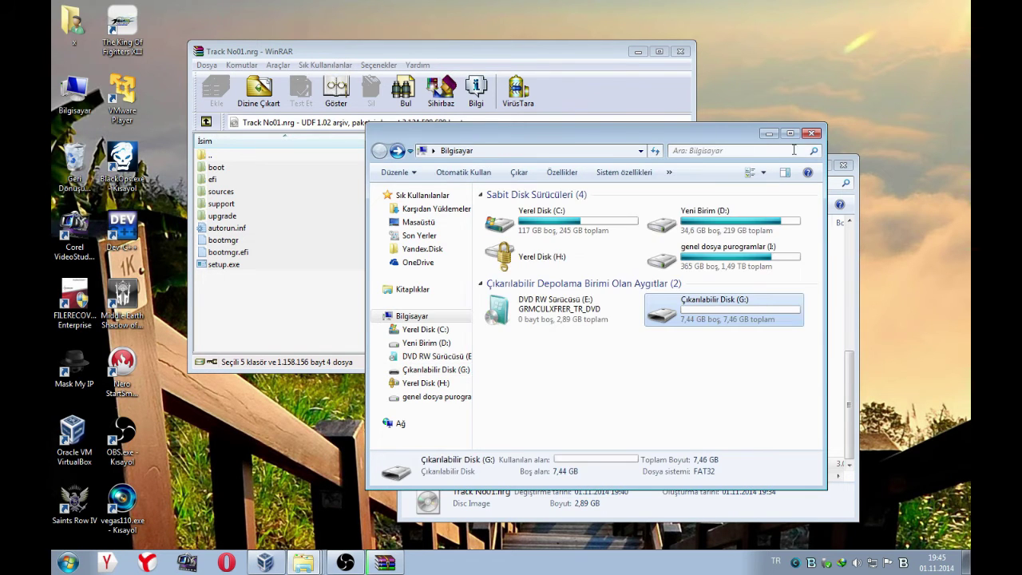
left_click(769, 133)
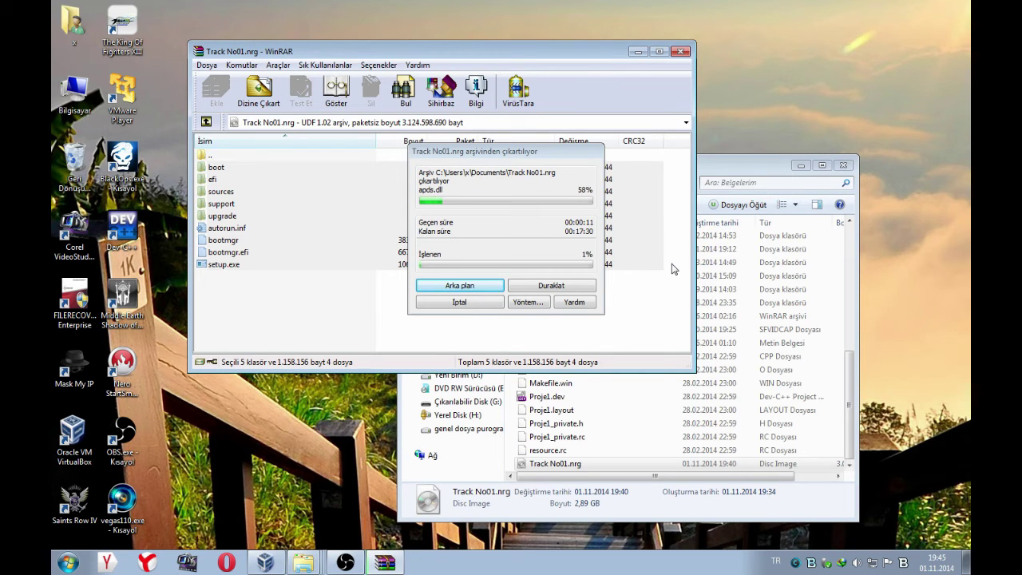
left_click_drag(470, 155, 394, 160)
right_click(838, 18)
right_click(773, 18)
left_click_drag(406, 161, 432, 158)
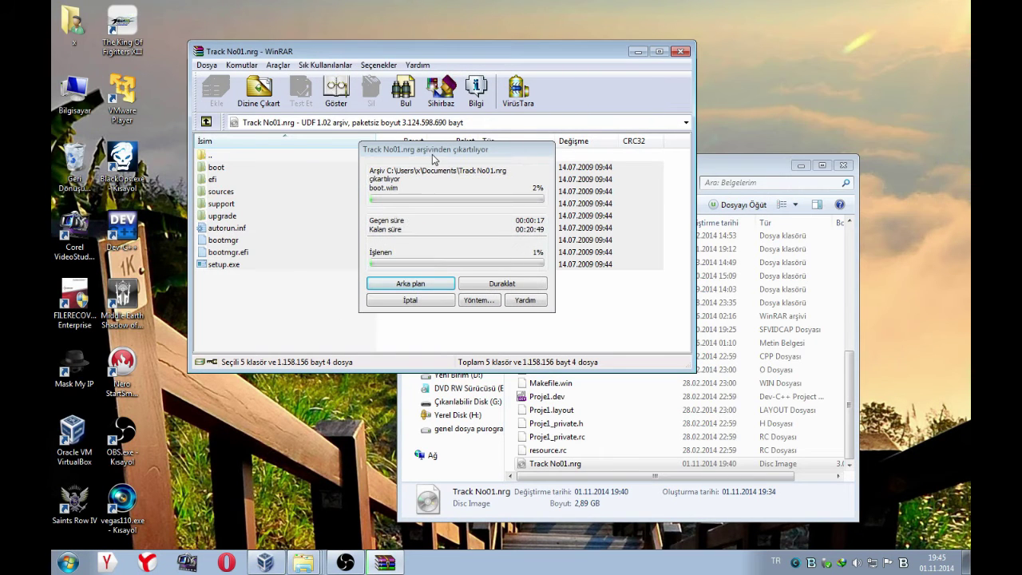
right_click(174, 12)
left_click(206, 46)
right_click(200, 4)
left_click(233, 39)
right_click(218, 2)
left_click(246, 44)
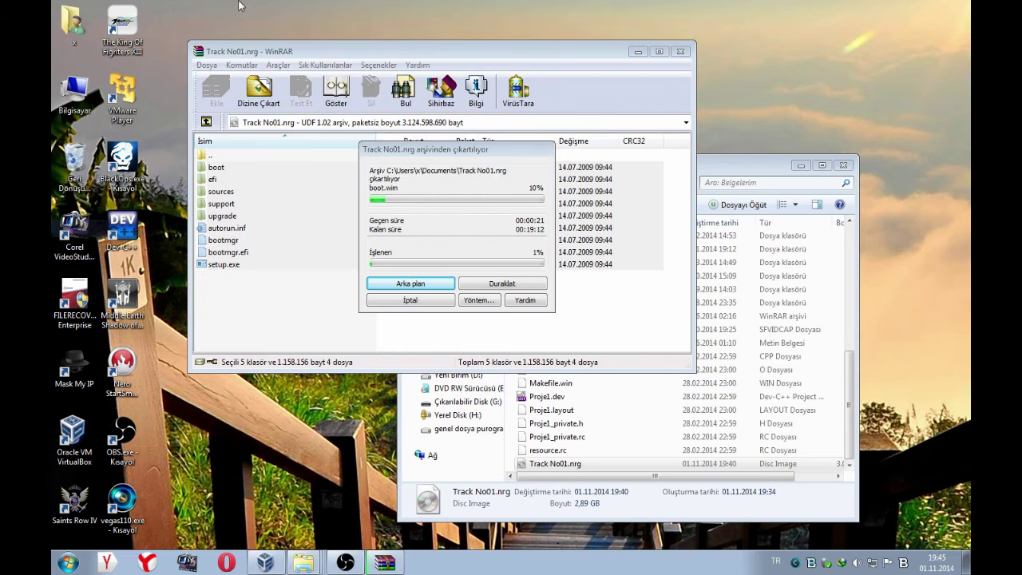
right_click(239, 2)
left_click(259, 40)
right_click(243, 3)
left_click(262, 37)
right_click(231, 2)
left_click(260, 36)
right_click(238, 3)
left_click(260, 39)
right_click(241, 5)
left_click(259, 40)
- Check the free space of the removable disk (G:) in the Computer window and minimize that window
double_click(71, 100)
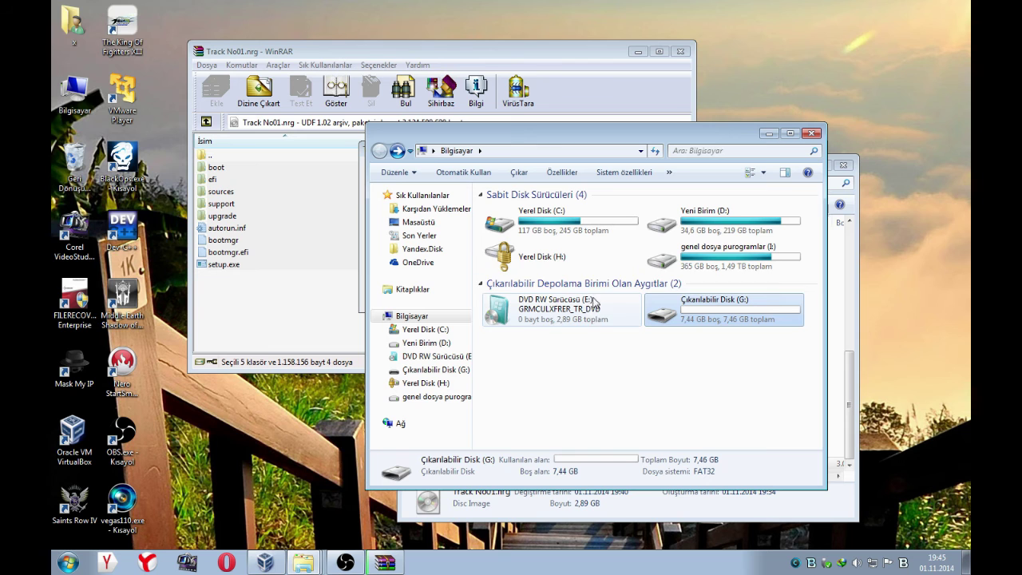
left_click(769, 133)
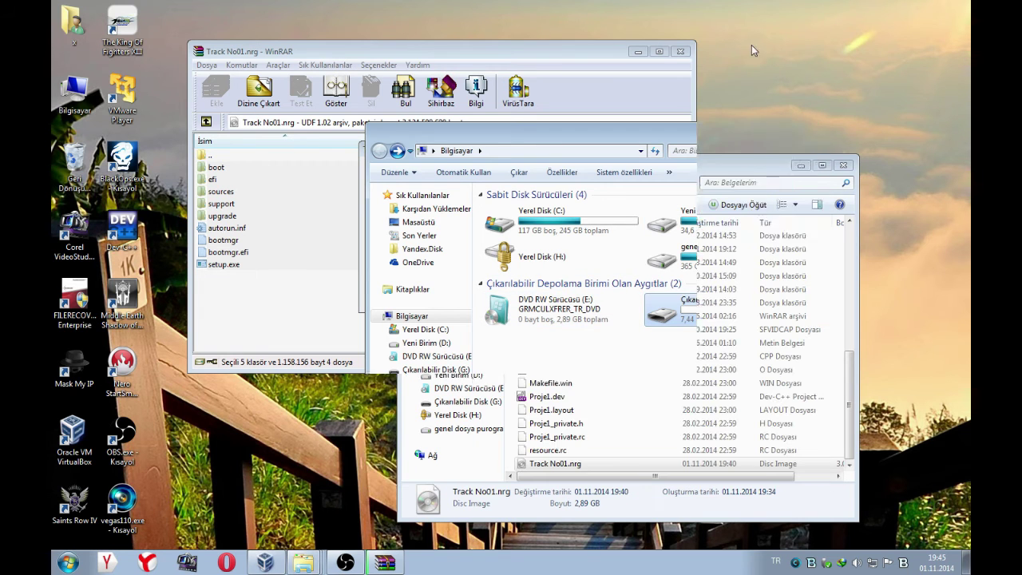
right_click(752, 47)
left_click(793, 87)
right_click(743, 12)
left_click(778, 48)
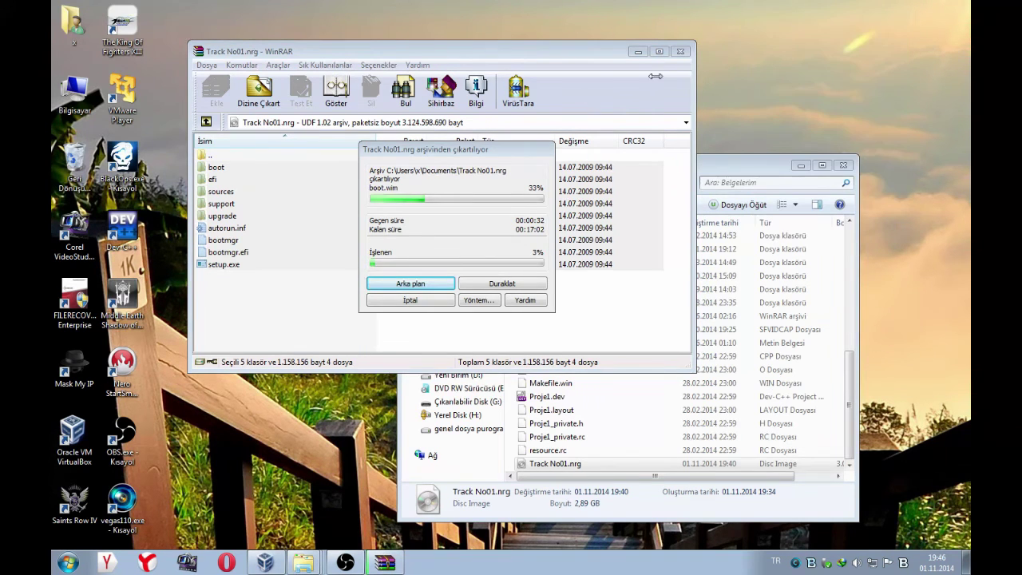
- Open Yeni Birim (D:) from the Computer window and look through the program folders in its YARDIM folder
double_click(77, 90)
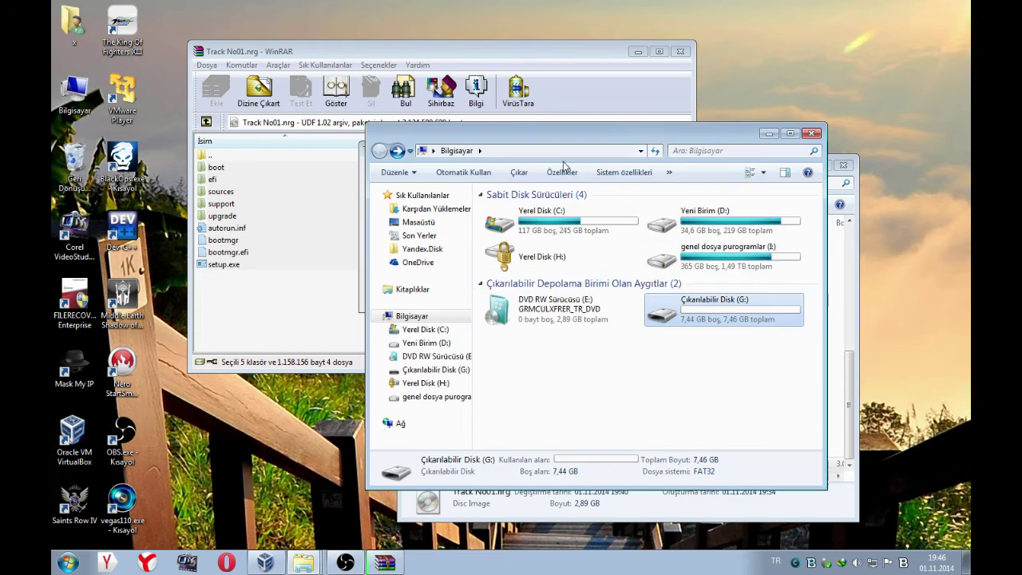
double_click(705, 223)
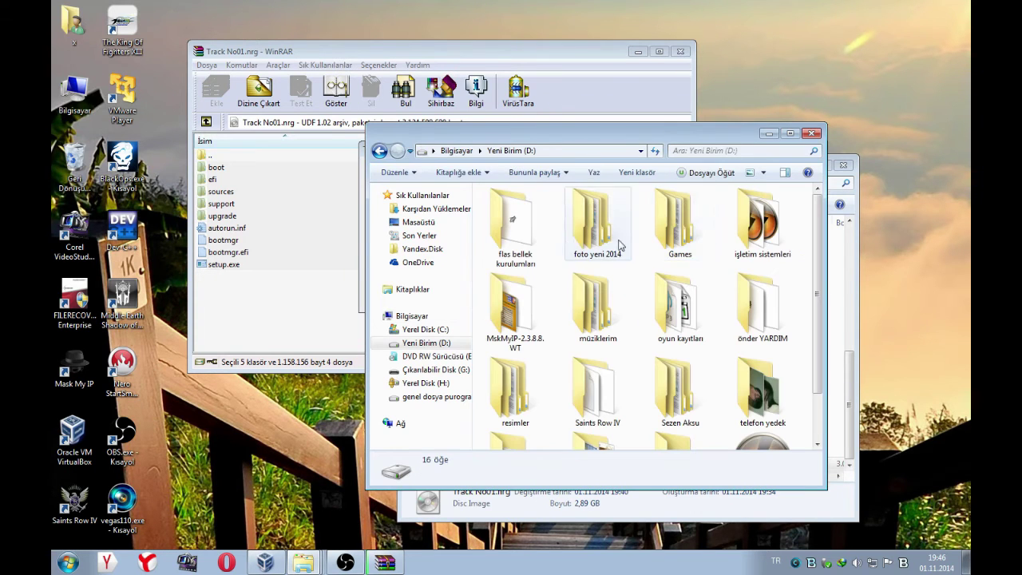
left_click(691, 311)
double_click(758, 307)
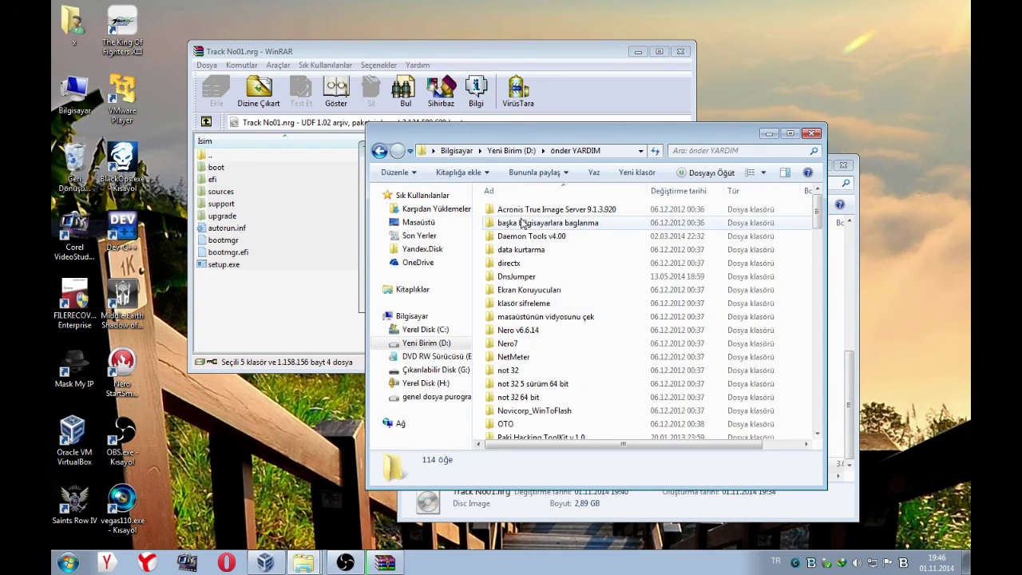
left_click(559, 276)
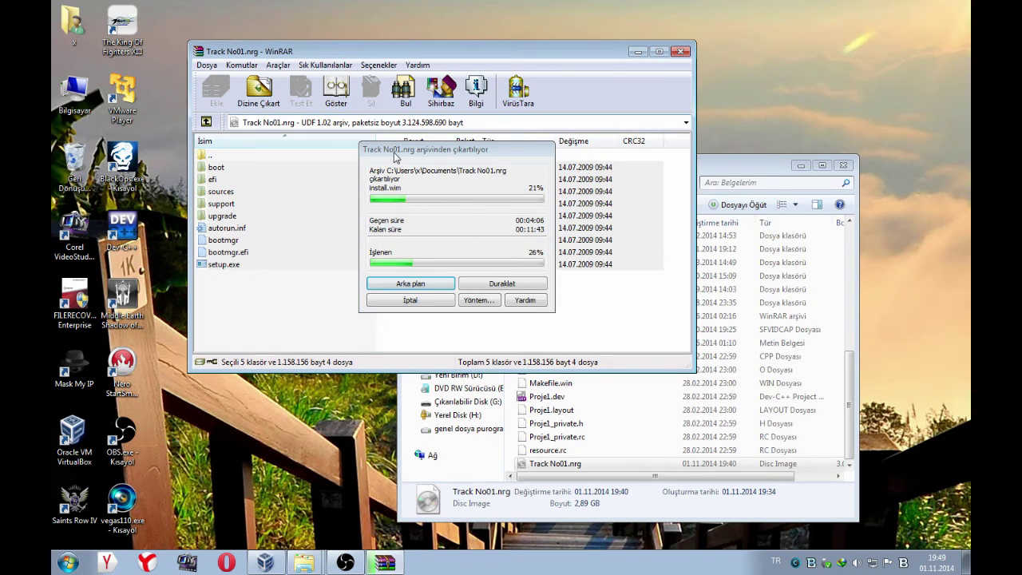
left_click_drag(378, 157, 439, 146)
right_click(881, 67)
left_click(488, 142)
right_click(214, 8)
left_click(432, 183)
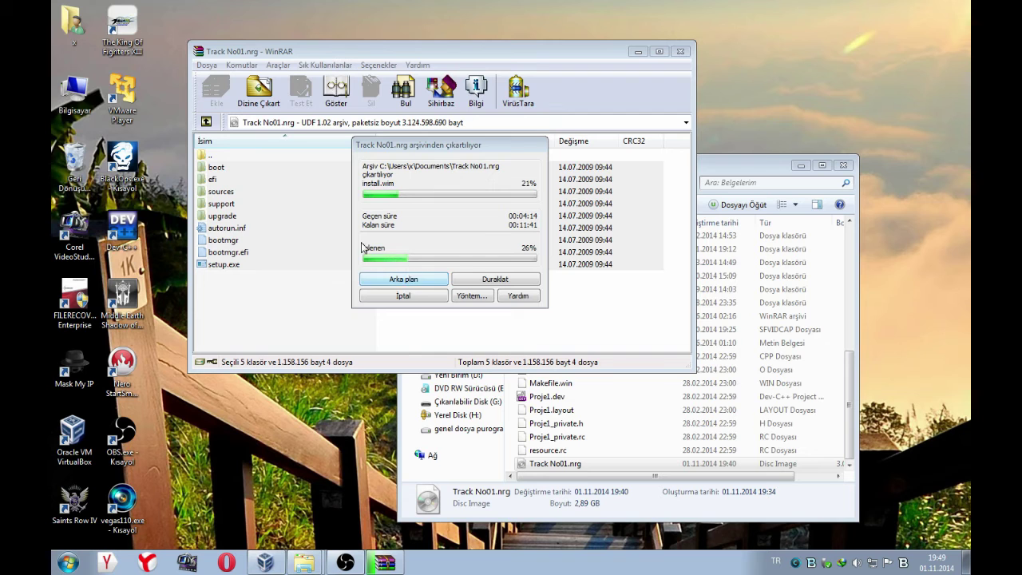
- Open the setup DVD in drive E:, select all its files and folders to view the available file commands, and close the window
double_click(75, 89)
right_click(606, 366)
left_click(629, 416)
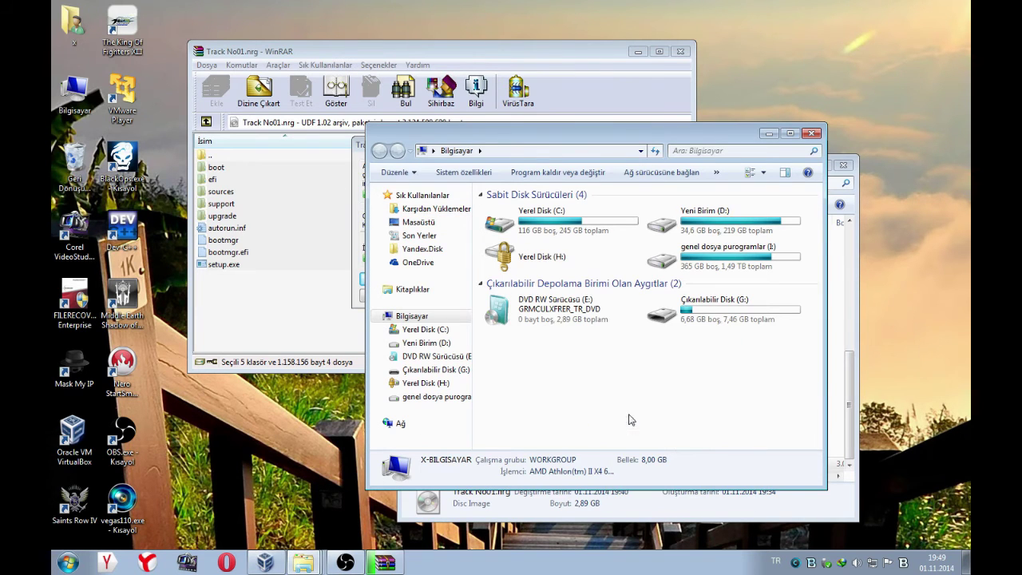
left_click(498, 313)
right_click(496, 323)
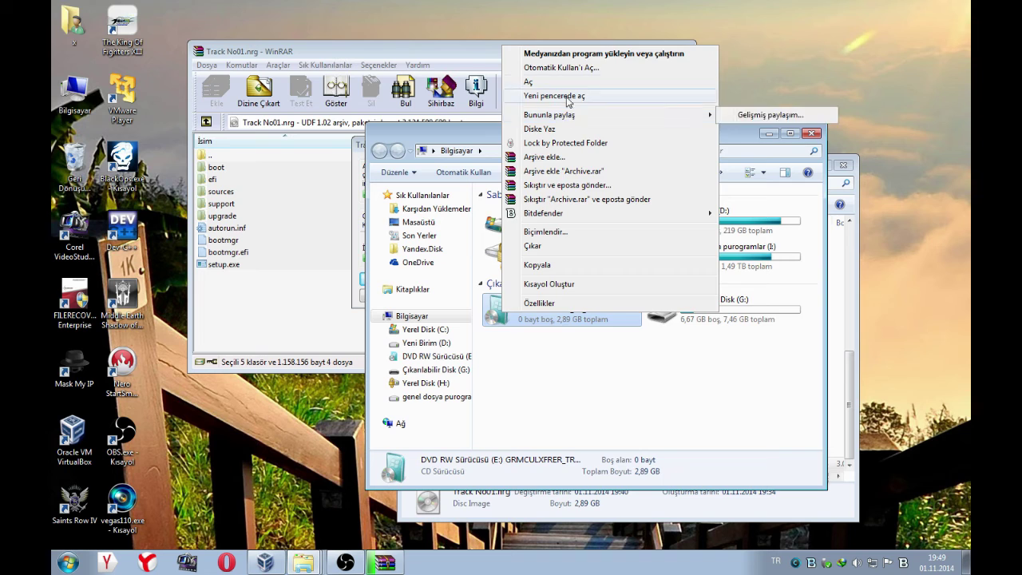
left_click(527, 84)
left_click_drag(506, 360, 509, 240)
right_click(508, 236)
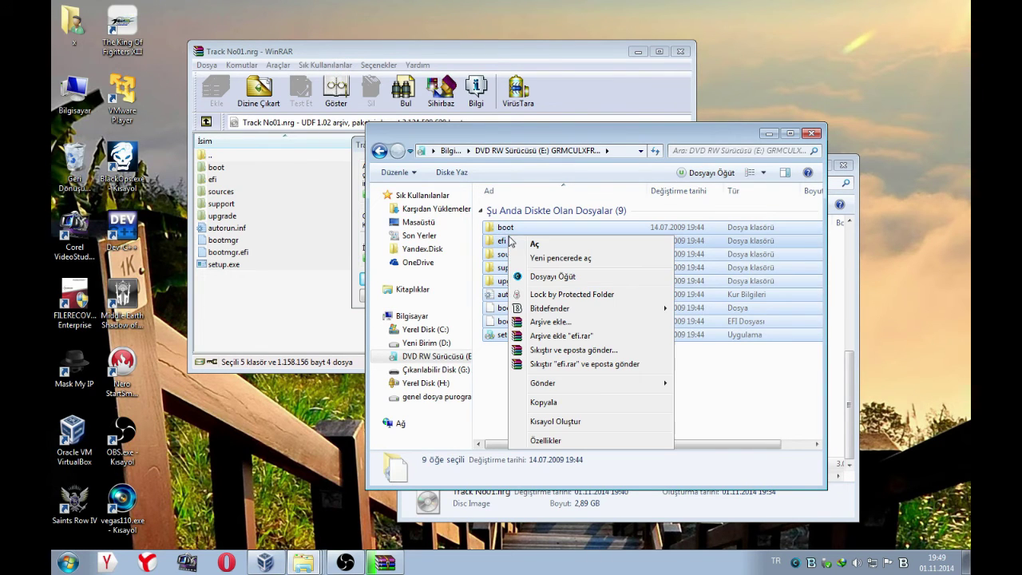
left_click(811, 136)
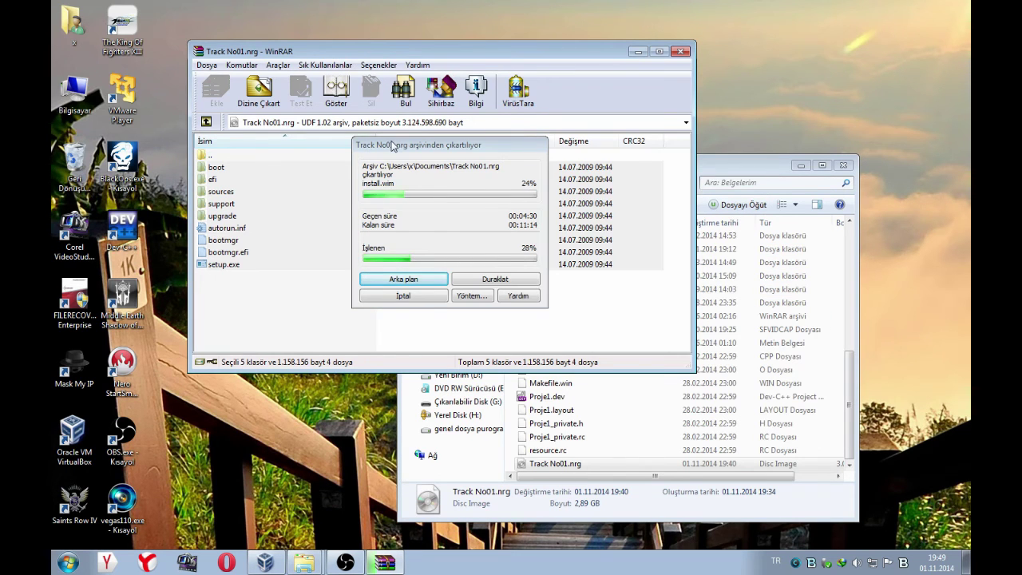
left_click_drag(391, 144, 383, 168)
right_click(813, 41)
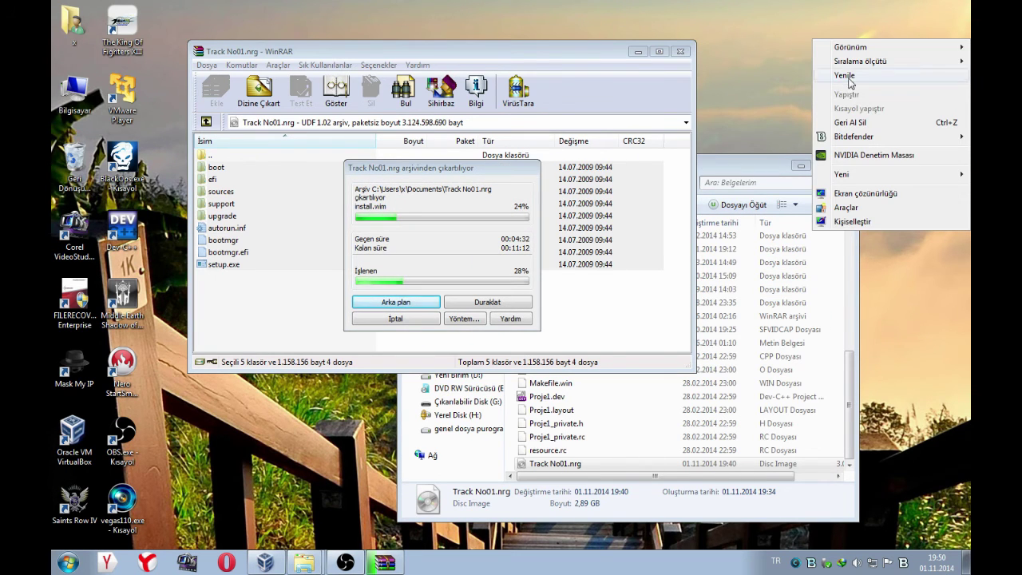
left_click(844, 75)
left_click_drag(370, 170, 363, 166)
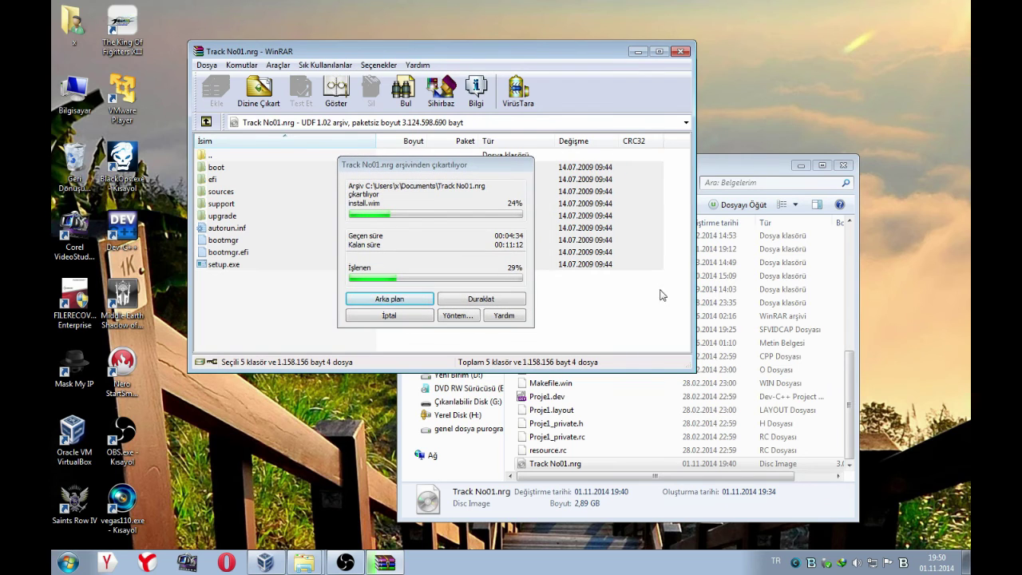
right_click(771, 29)
left_click(791, 65)
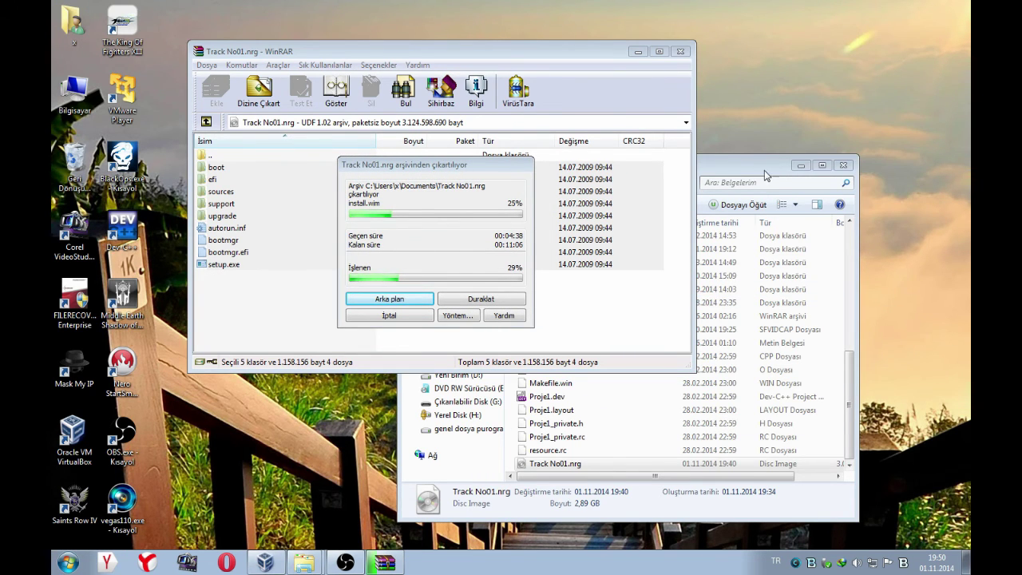
- Bring the Belgelerim window forward, select Track No01.nrg to view its file commands, and return to the WinRAR window
left_click(569, 463)
left_click_drag(569, 463, 569, 388)
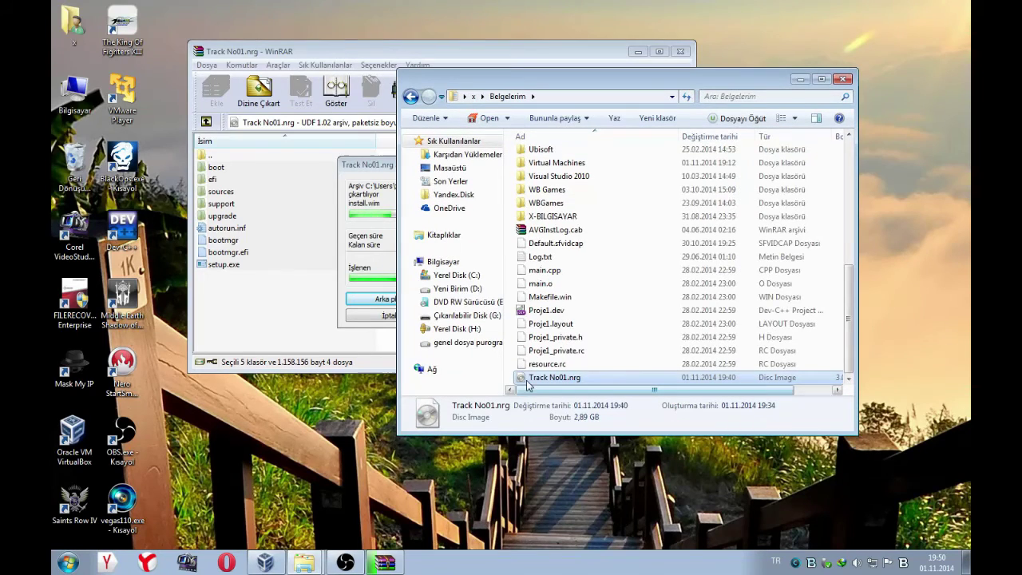
right_click(531, 380)
left_click(551, 373)
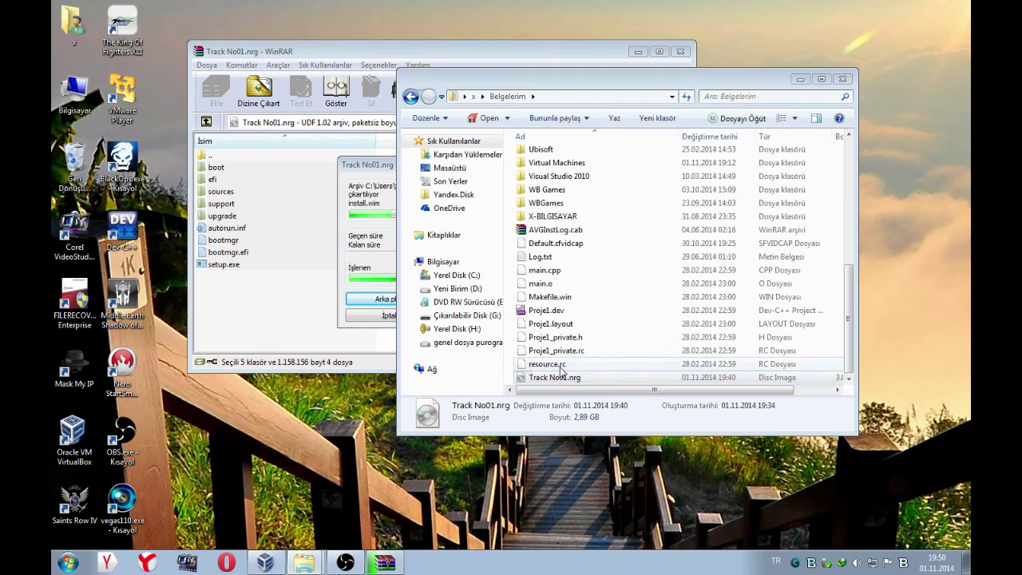
left_click(803, 230)
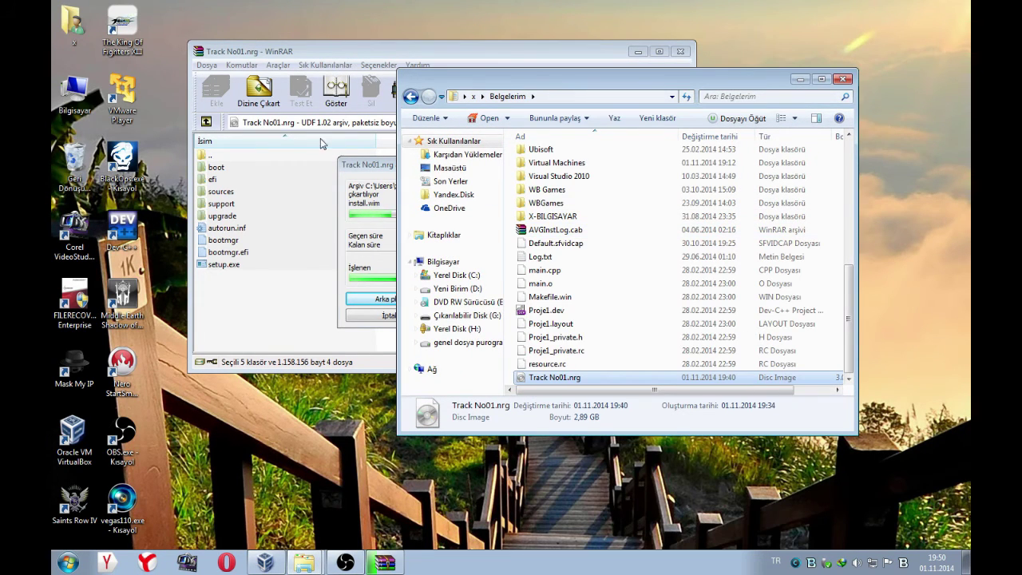
left_click(320, 138)
right_click(841, 40)
left_click(884, 76)
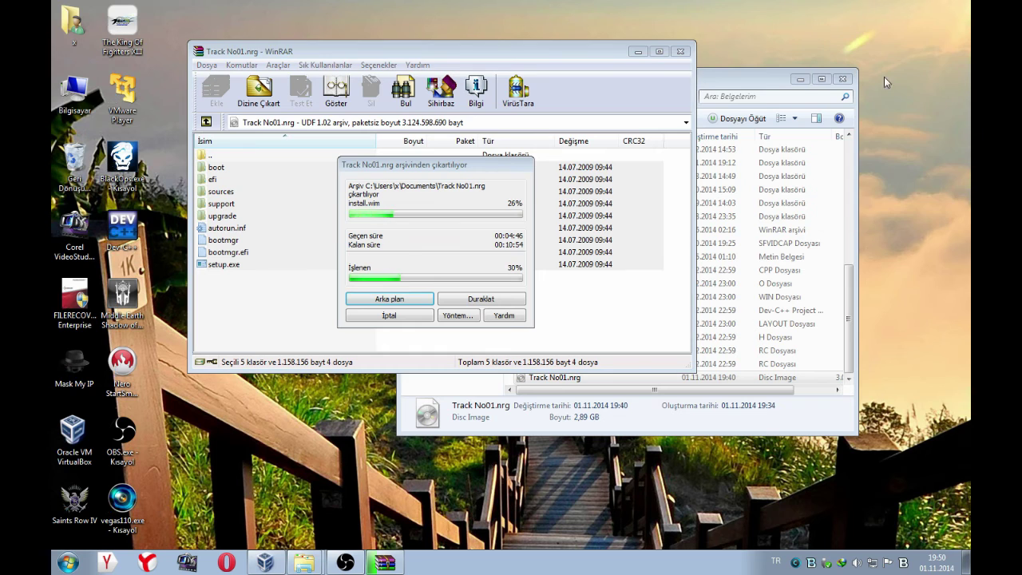
right_click(809, 5)
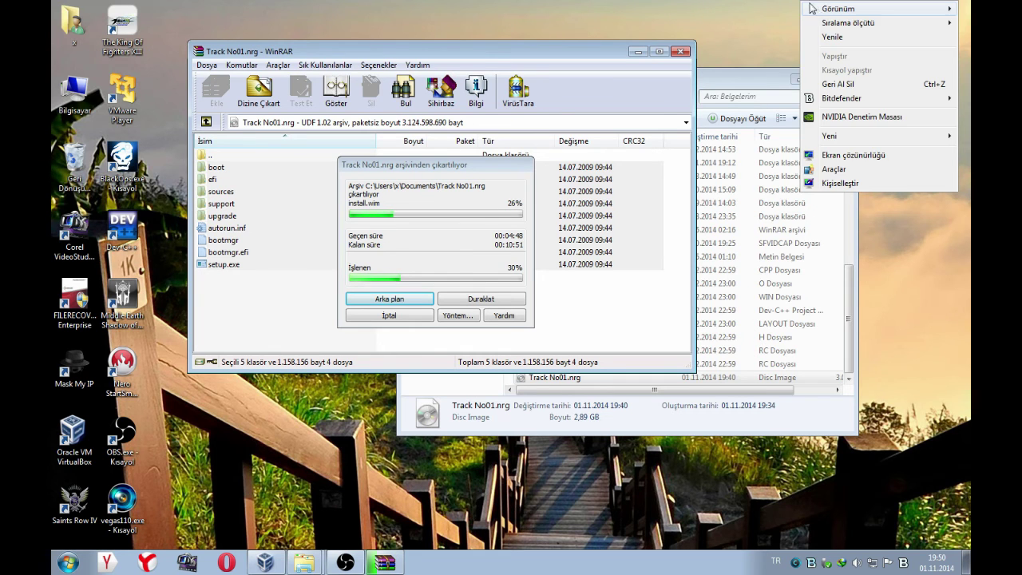
left_click(838, 38)
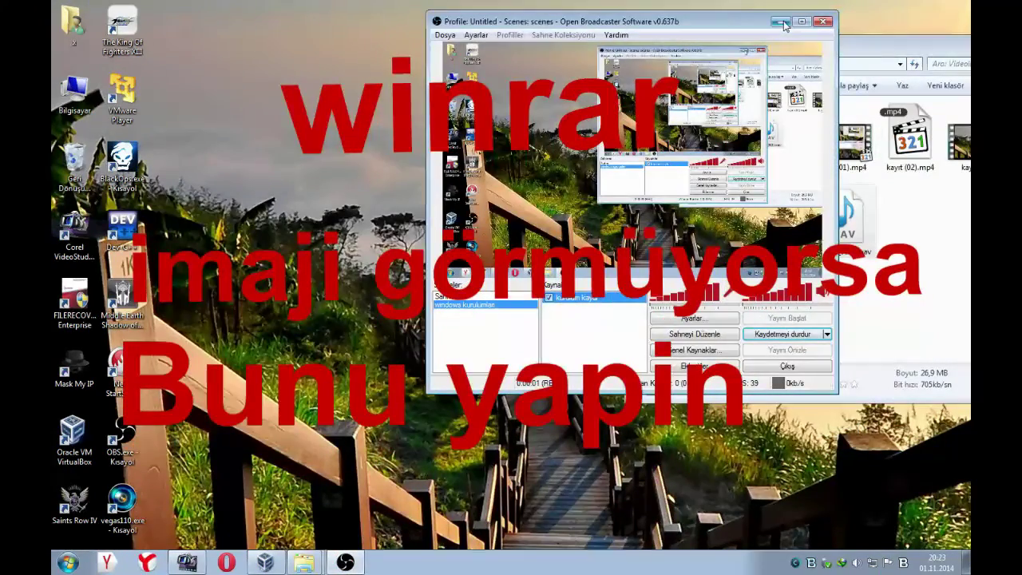
- Minimize the recording program, start WinRAR and open its settings dialog, moving the dialog clear of the file list
left_click(781, 25)
left_click(67, 561)
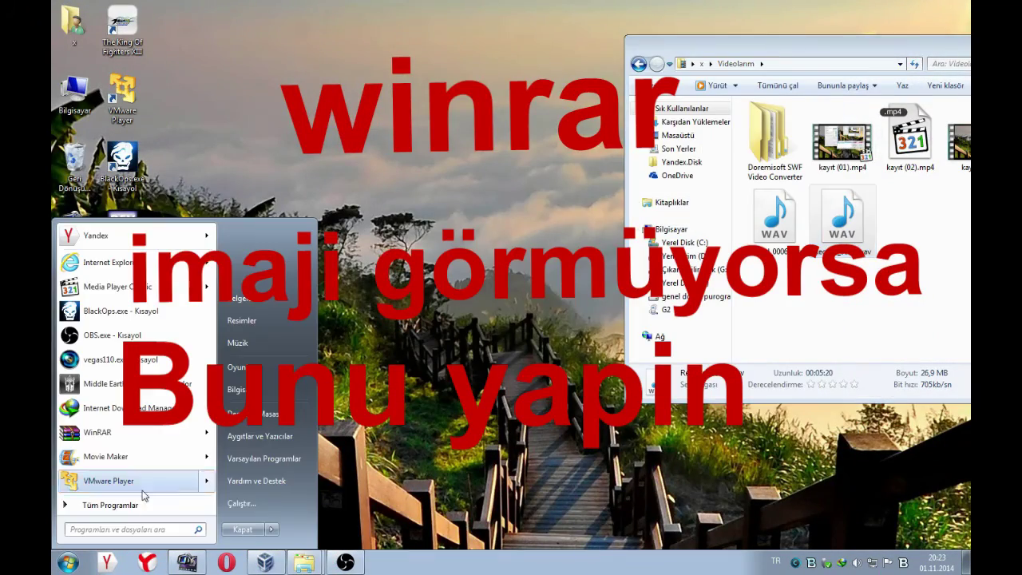
left_click(121, 439)
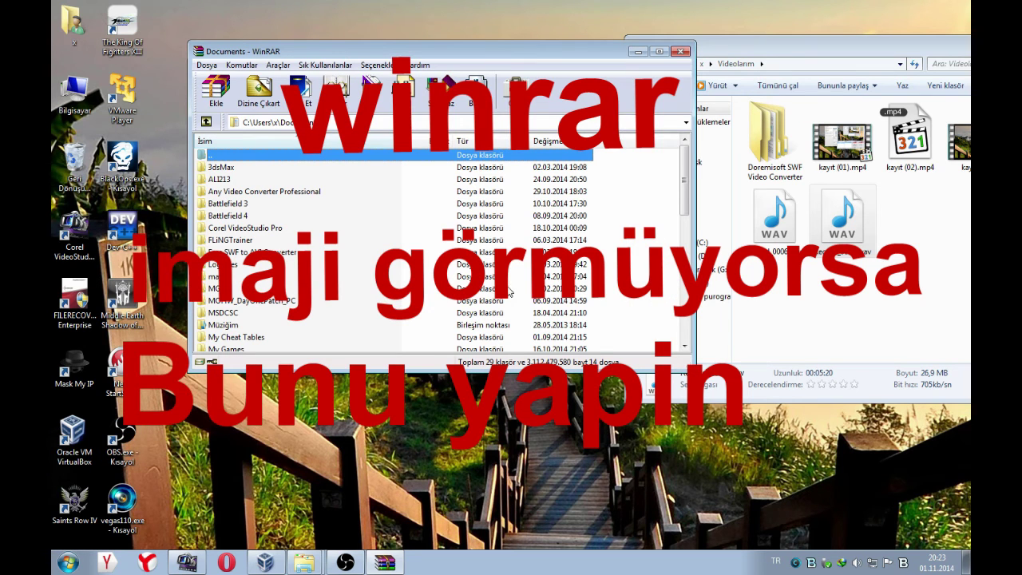
left_click(278, 66)
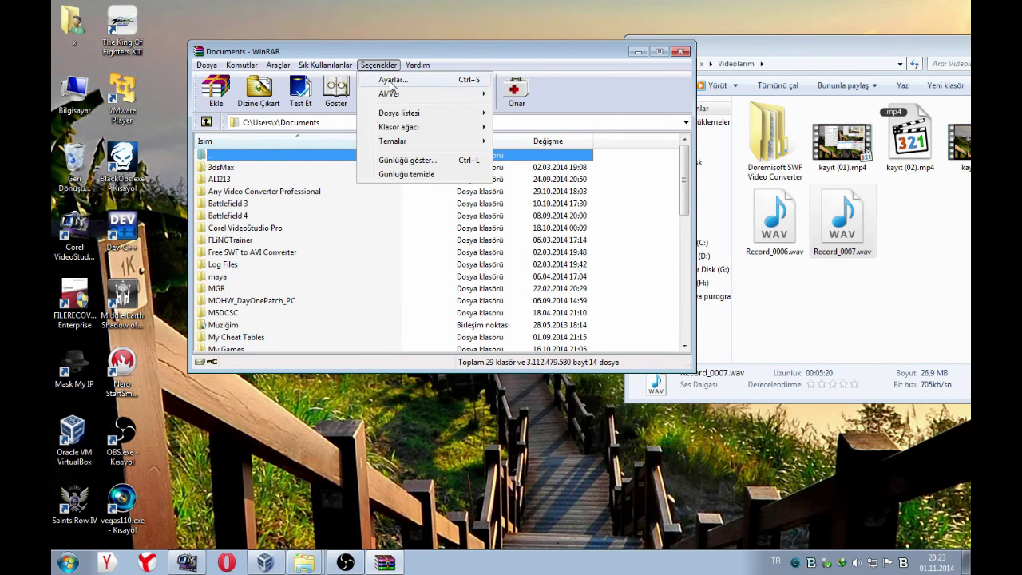
left_click(392, 82)
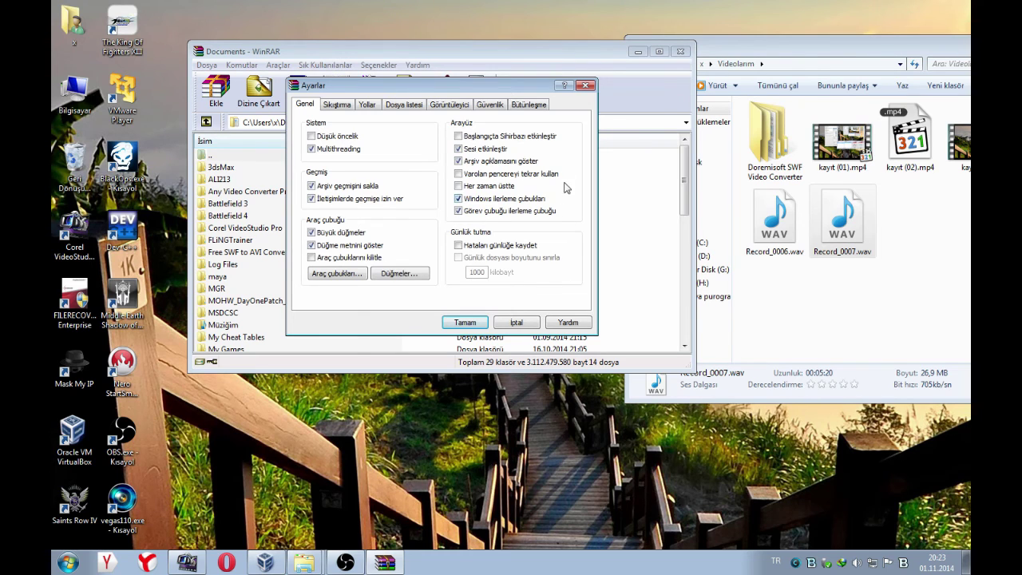
left_click_drag(491, 90, 517, 58)
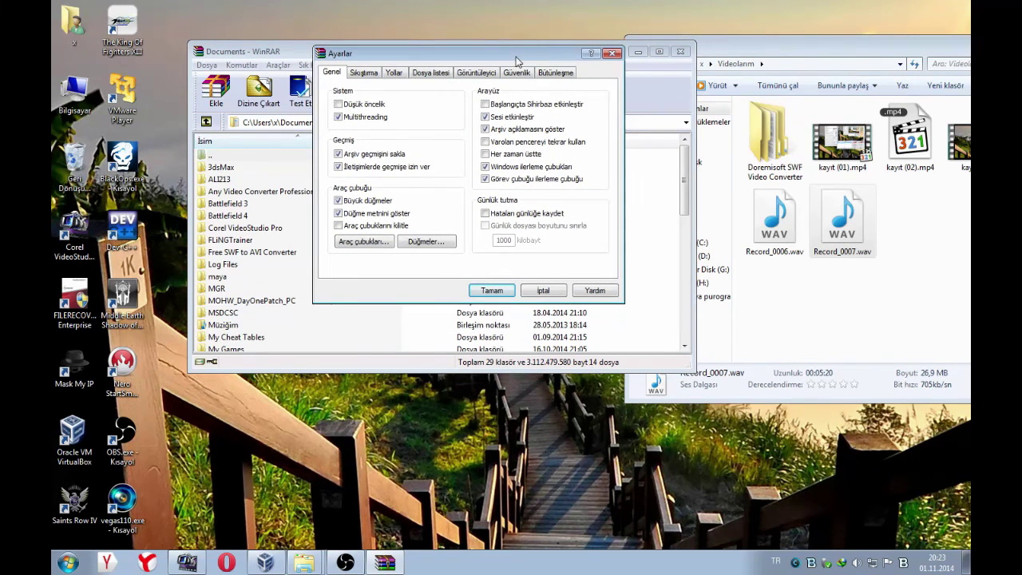
- Associate WinRAR with all listed archive types, including ISO and JAR, in the integration settings, save the settings and close WinRAR
left_click(430, 74)
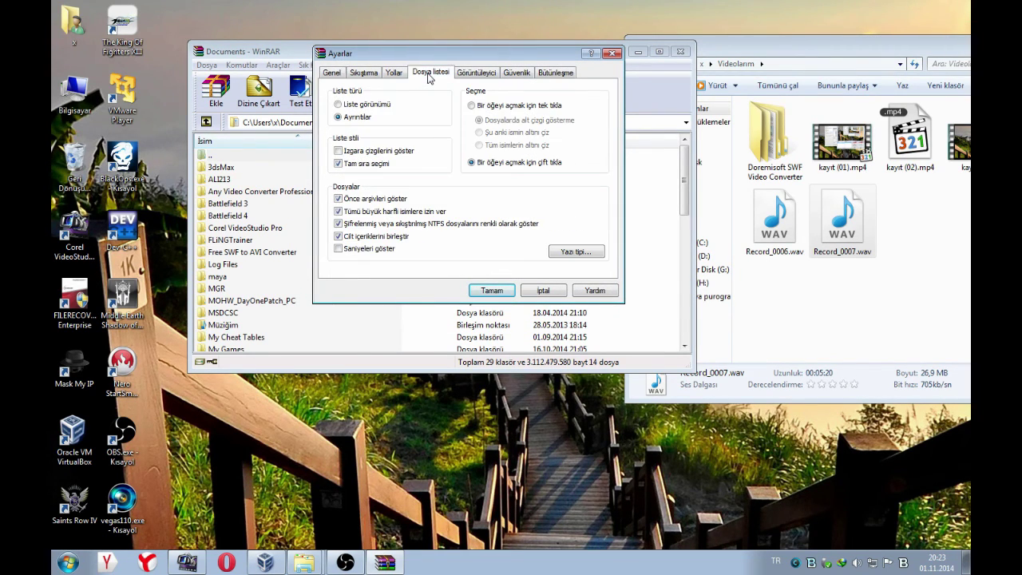
left_click(477, 73)
left_click(514, 74)
left_click(543, 74)
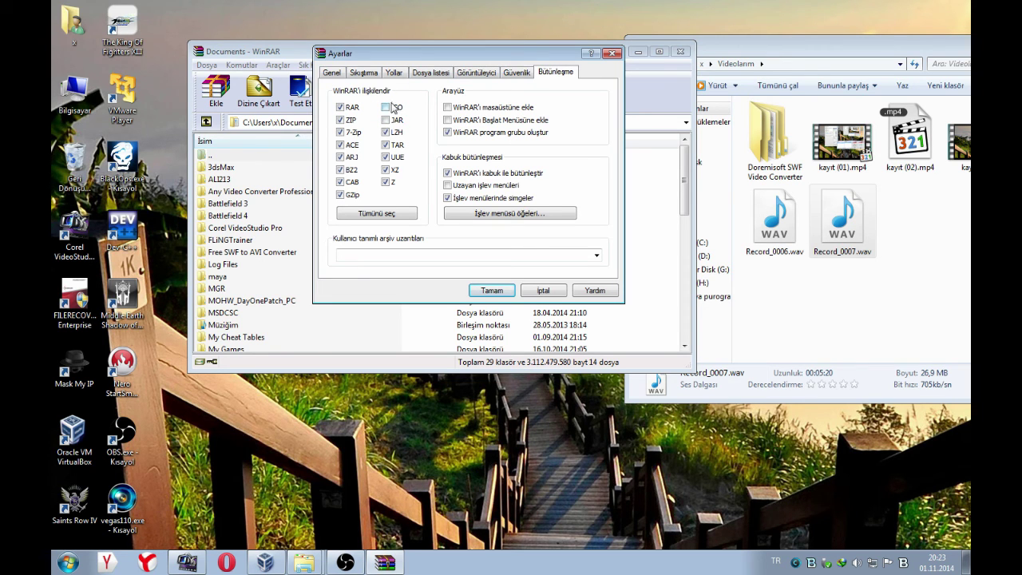
left_click(381, 213)
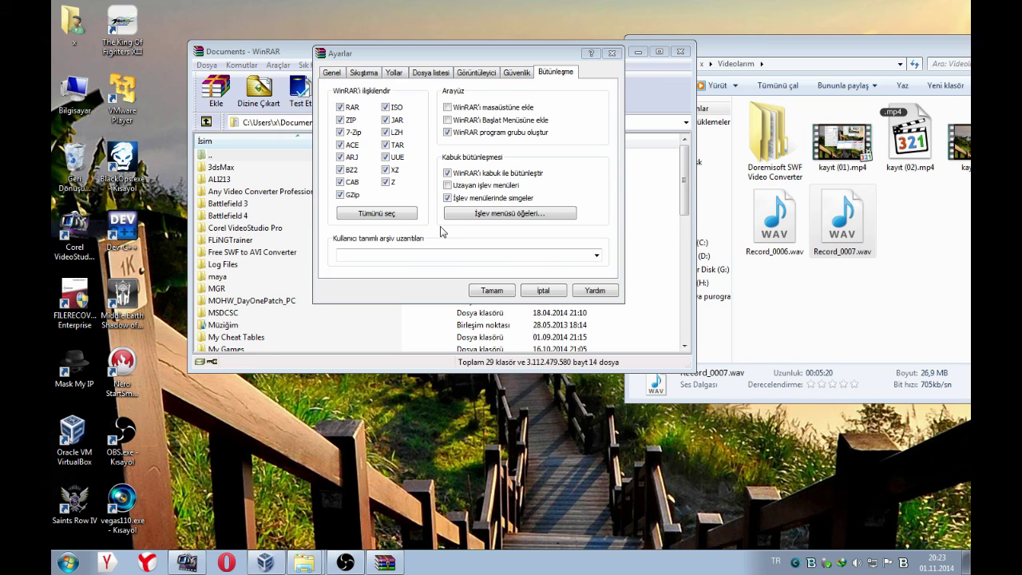
left_click(391, 216)
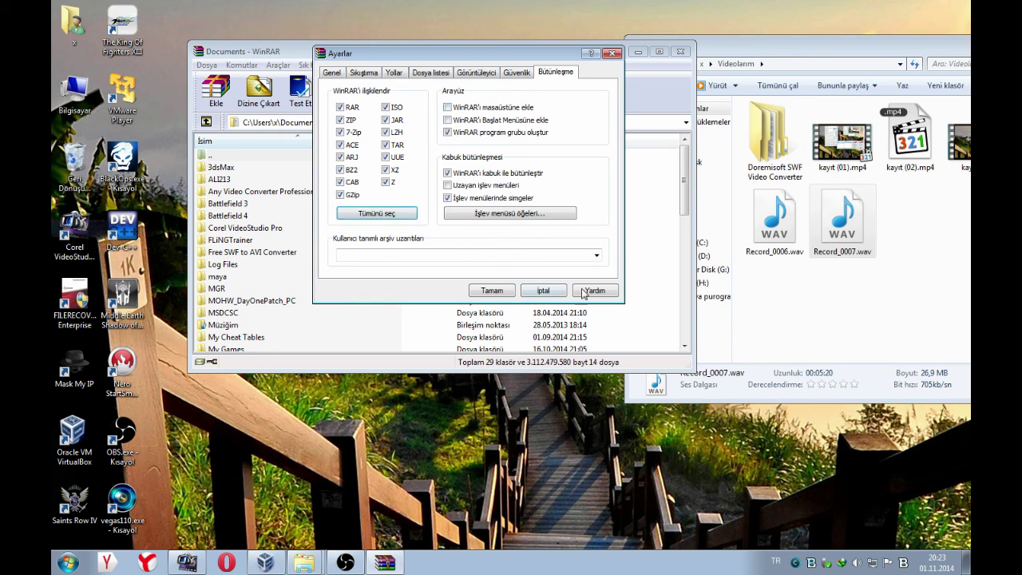
left_click(501, 292)
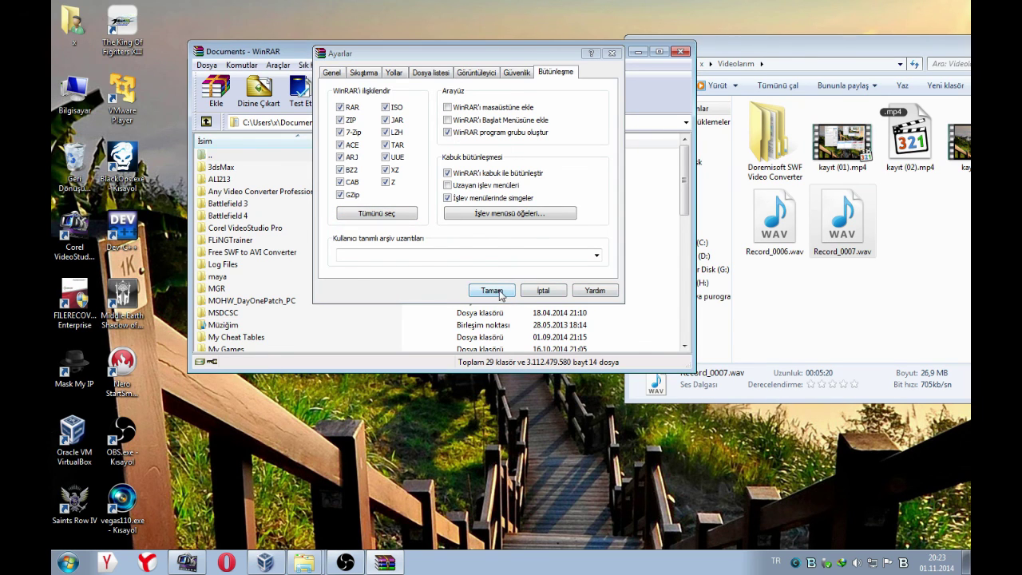
left_click(682, 53)
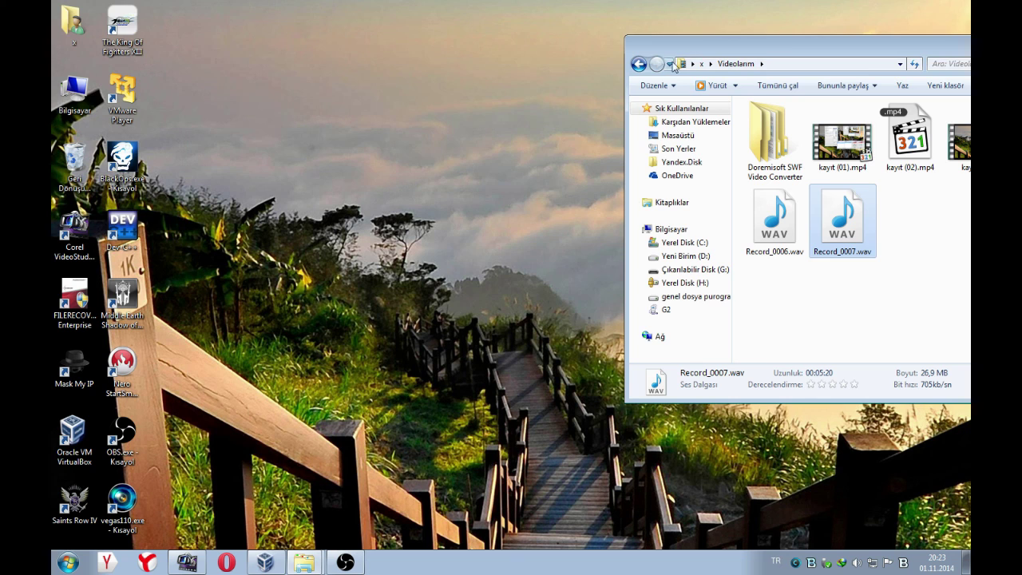
left_click(348, 563)
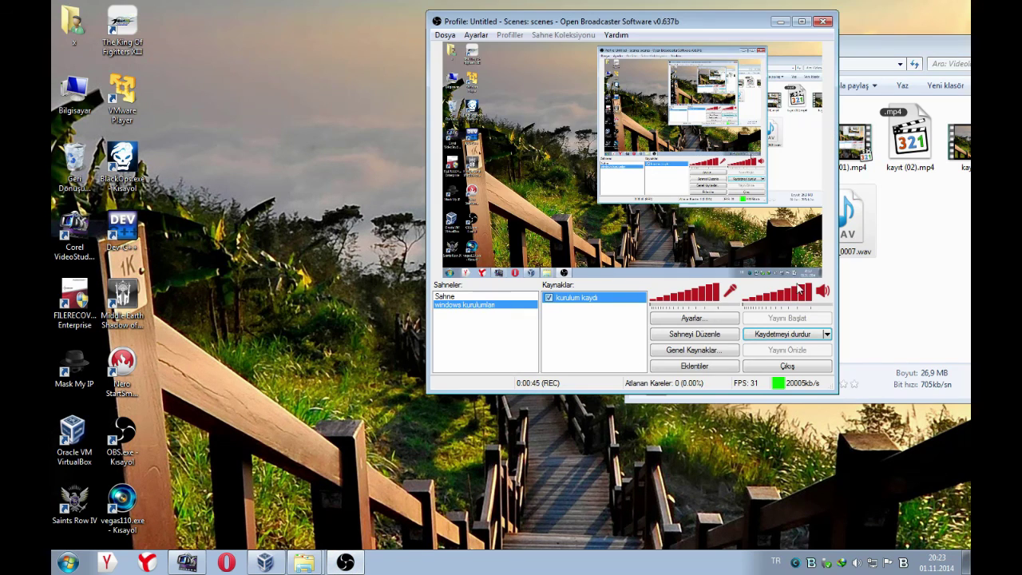